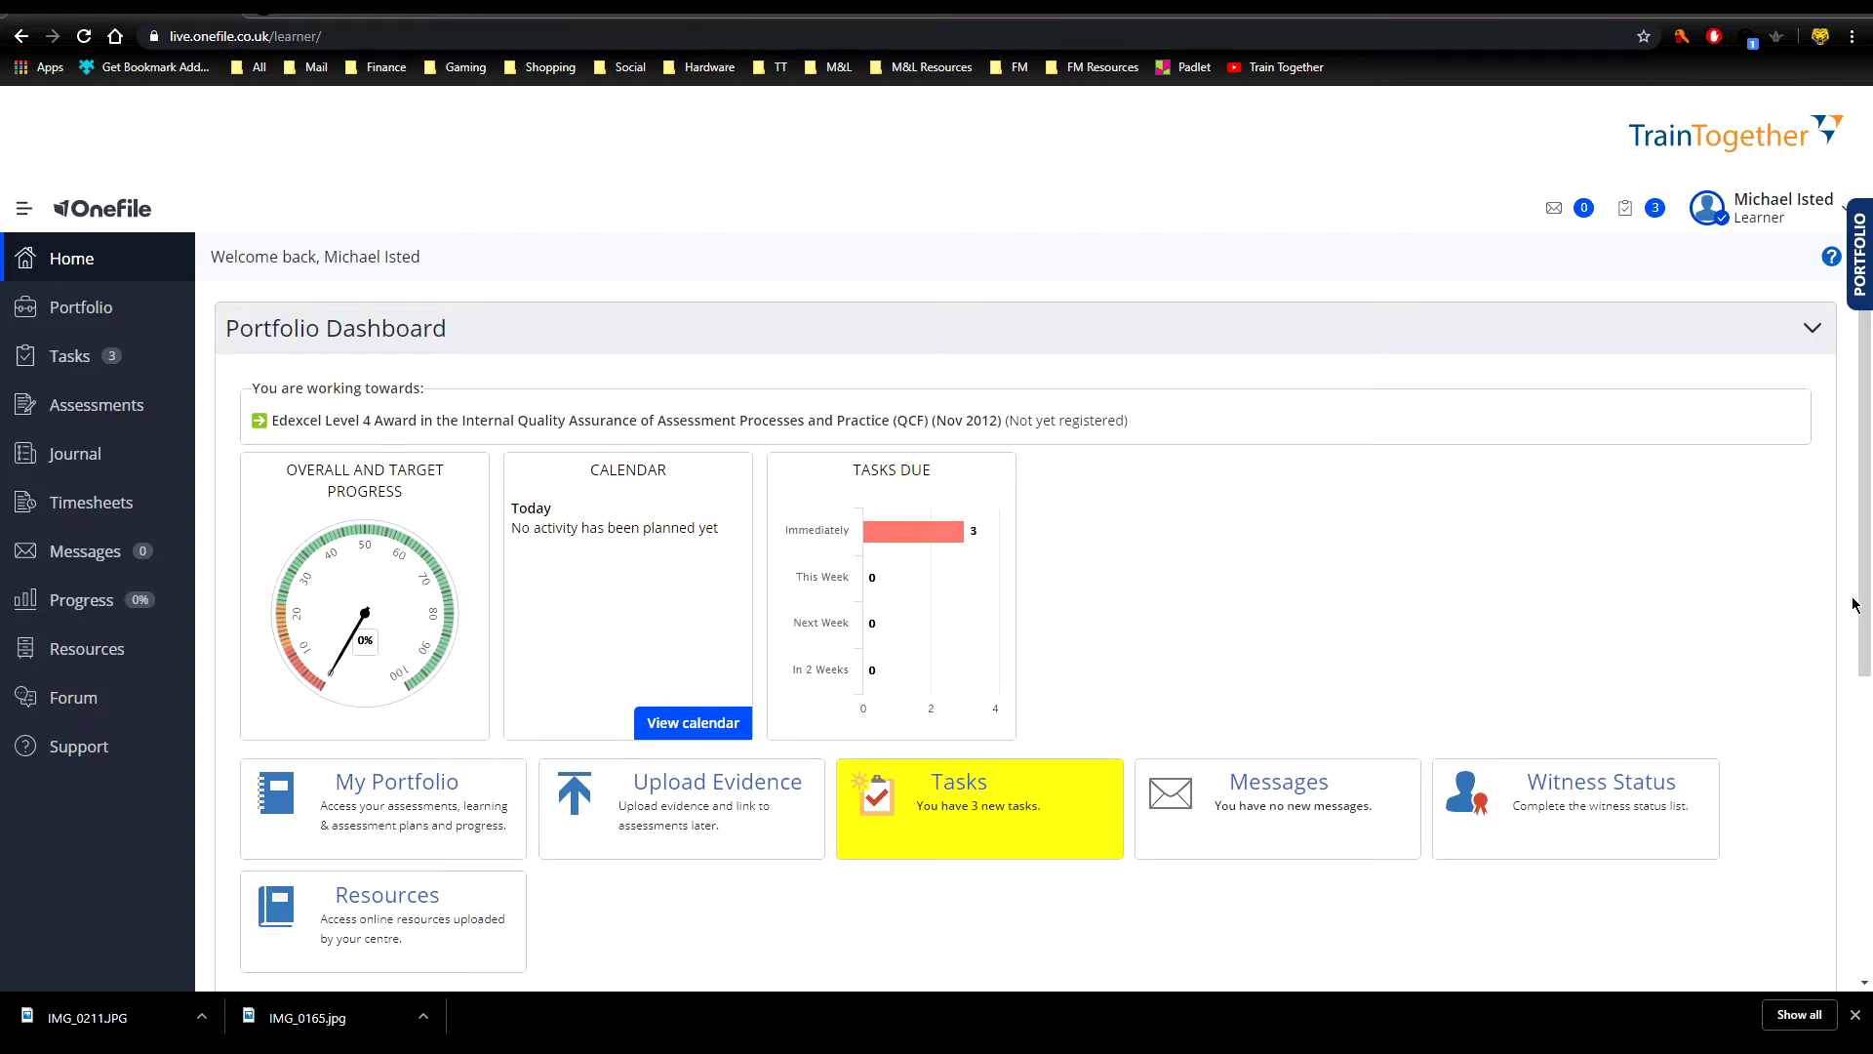
- Open the Unit 1 - Internal Quality Assurance learning and assessment plan related to the pending UPK1 assessment in the portfolio
click(398, 802)
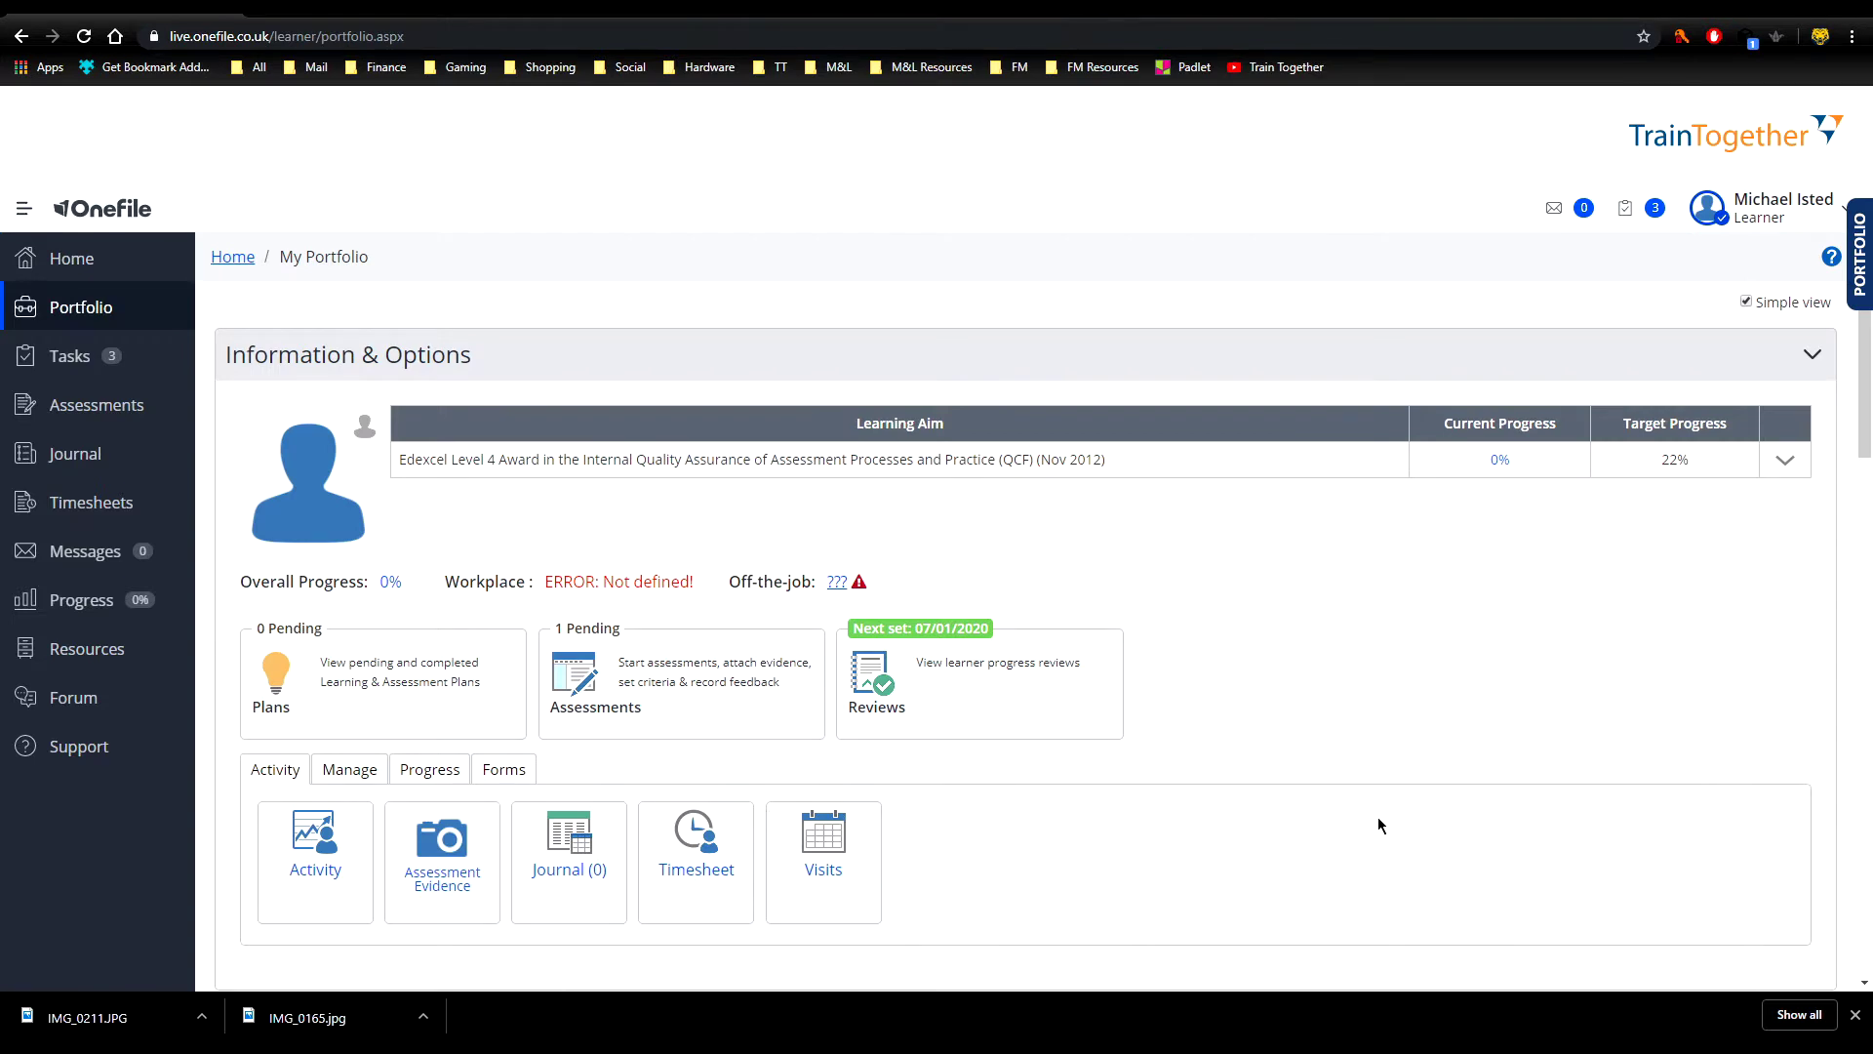
click(660, 669)
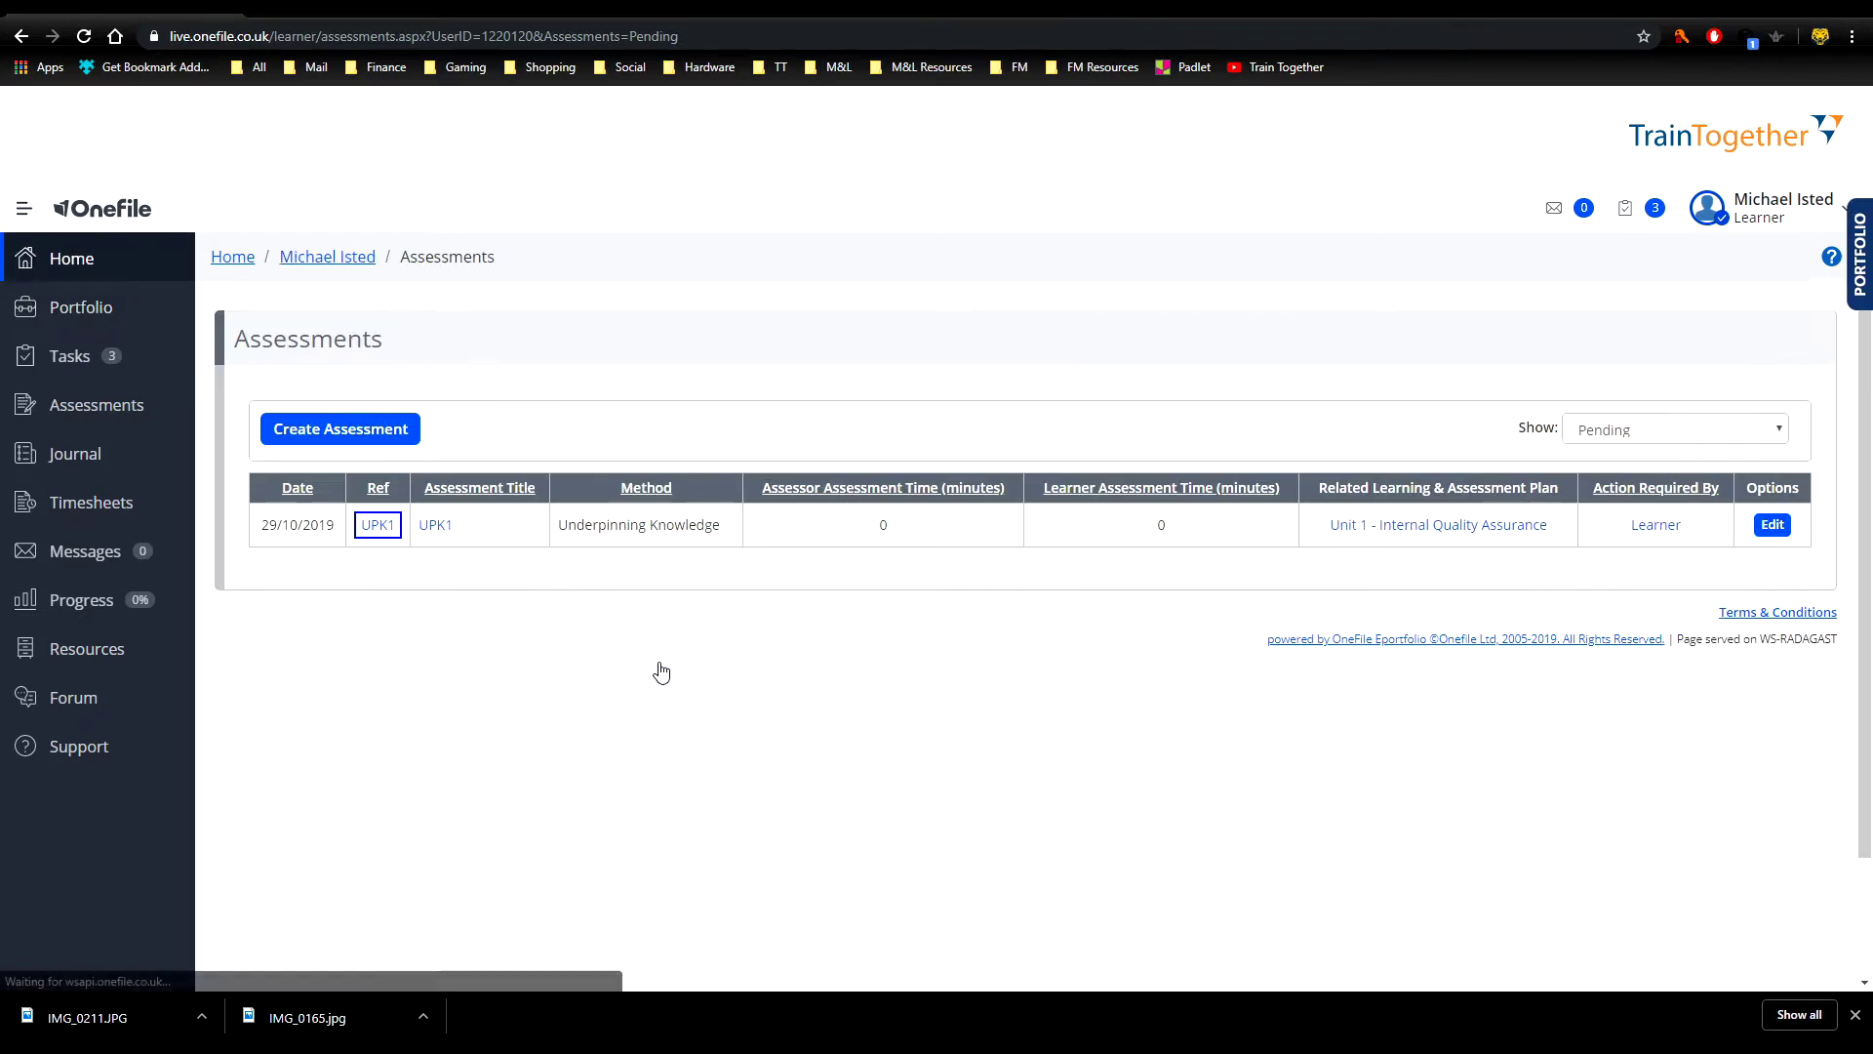
triple_click(1399, 534)
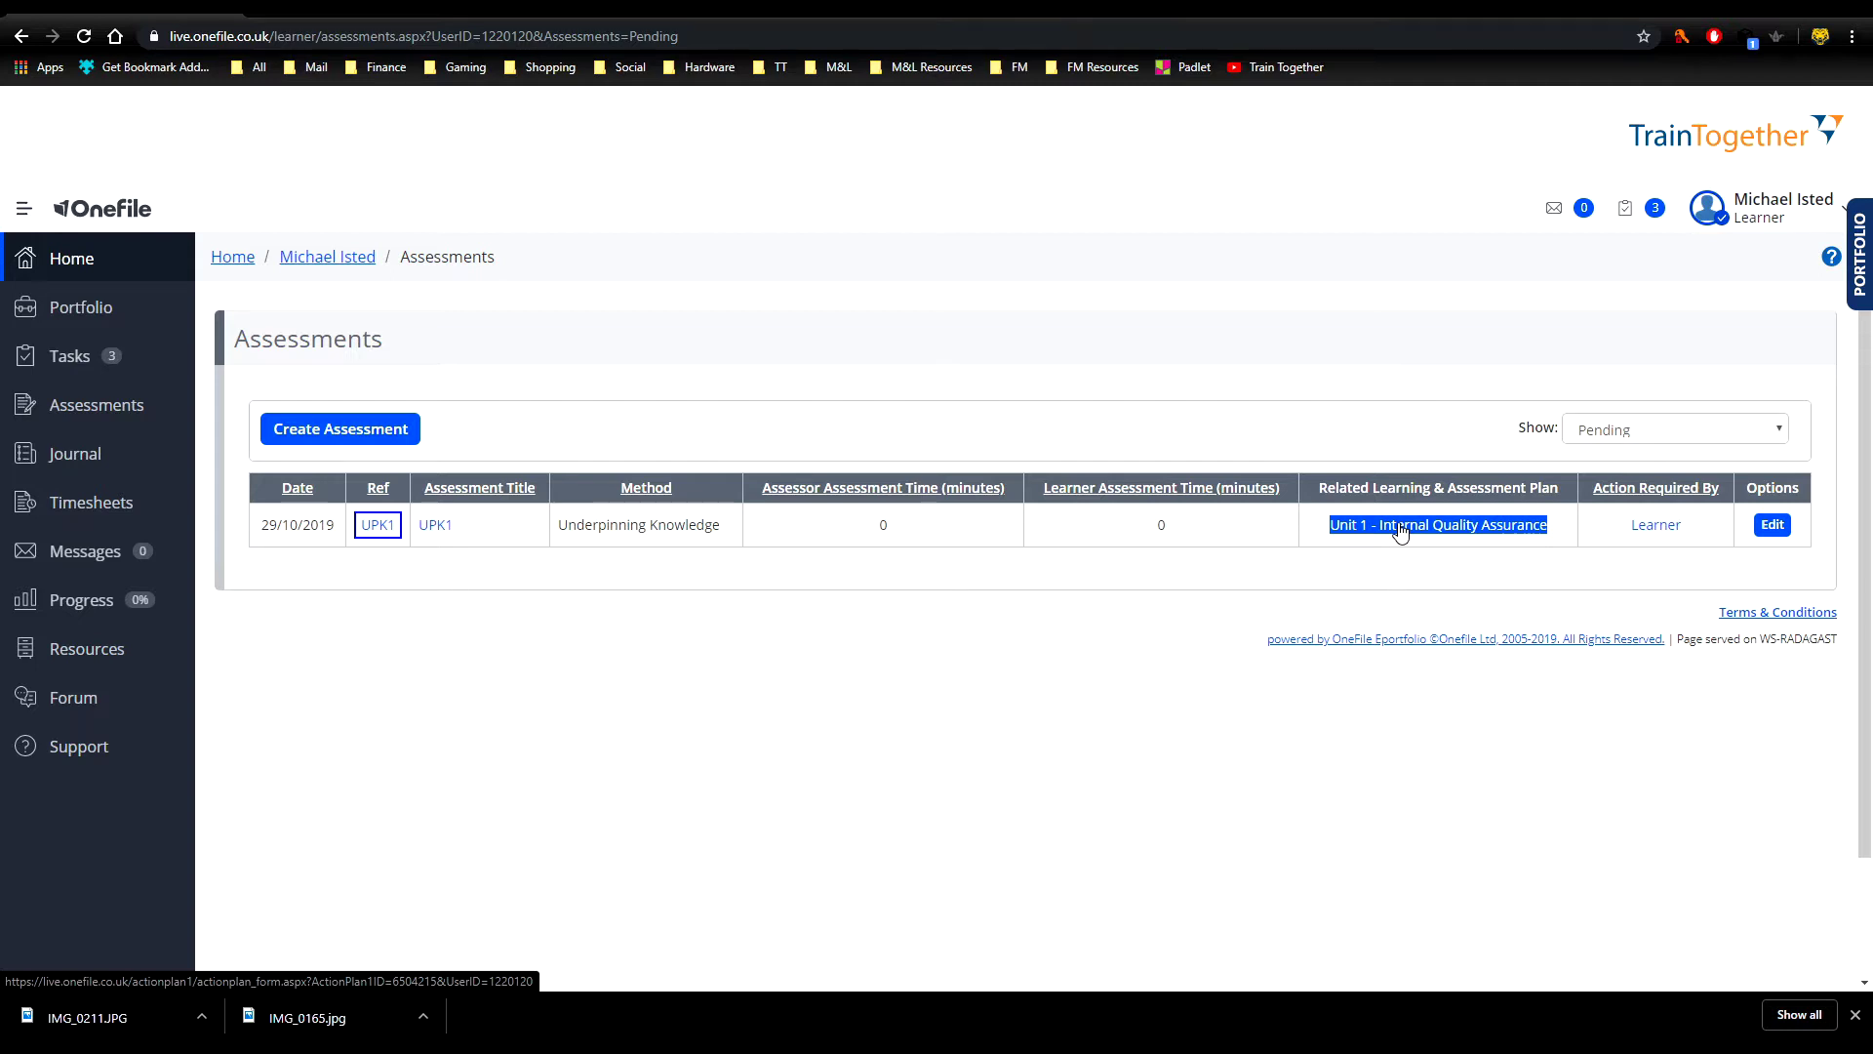
click(1400, 532)
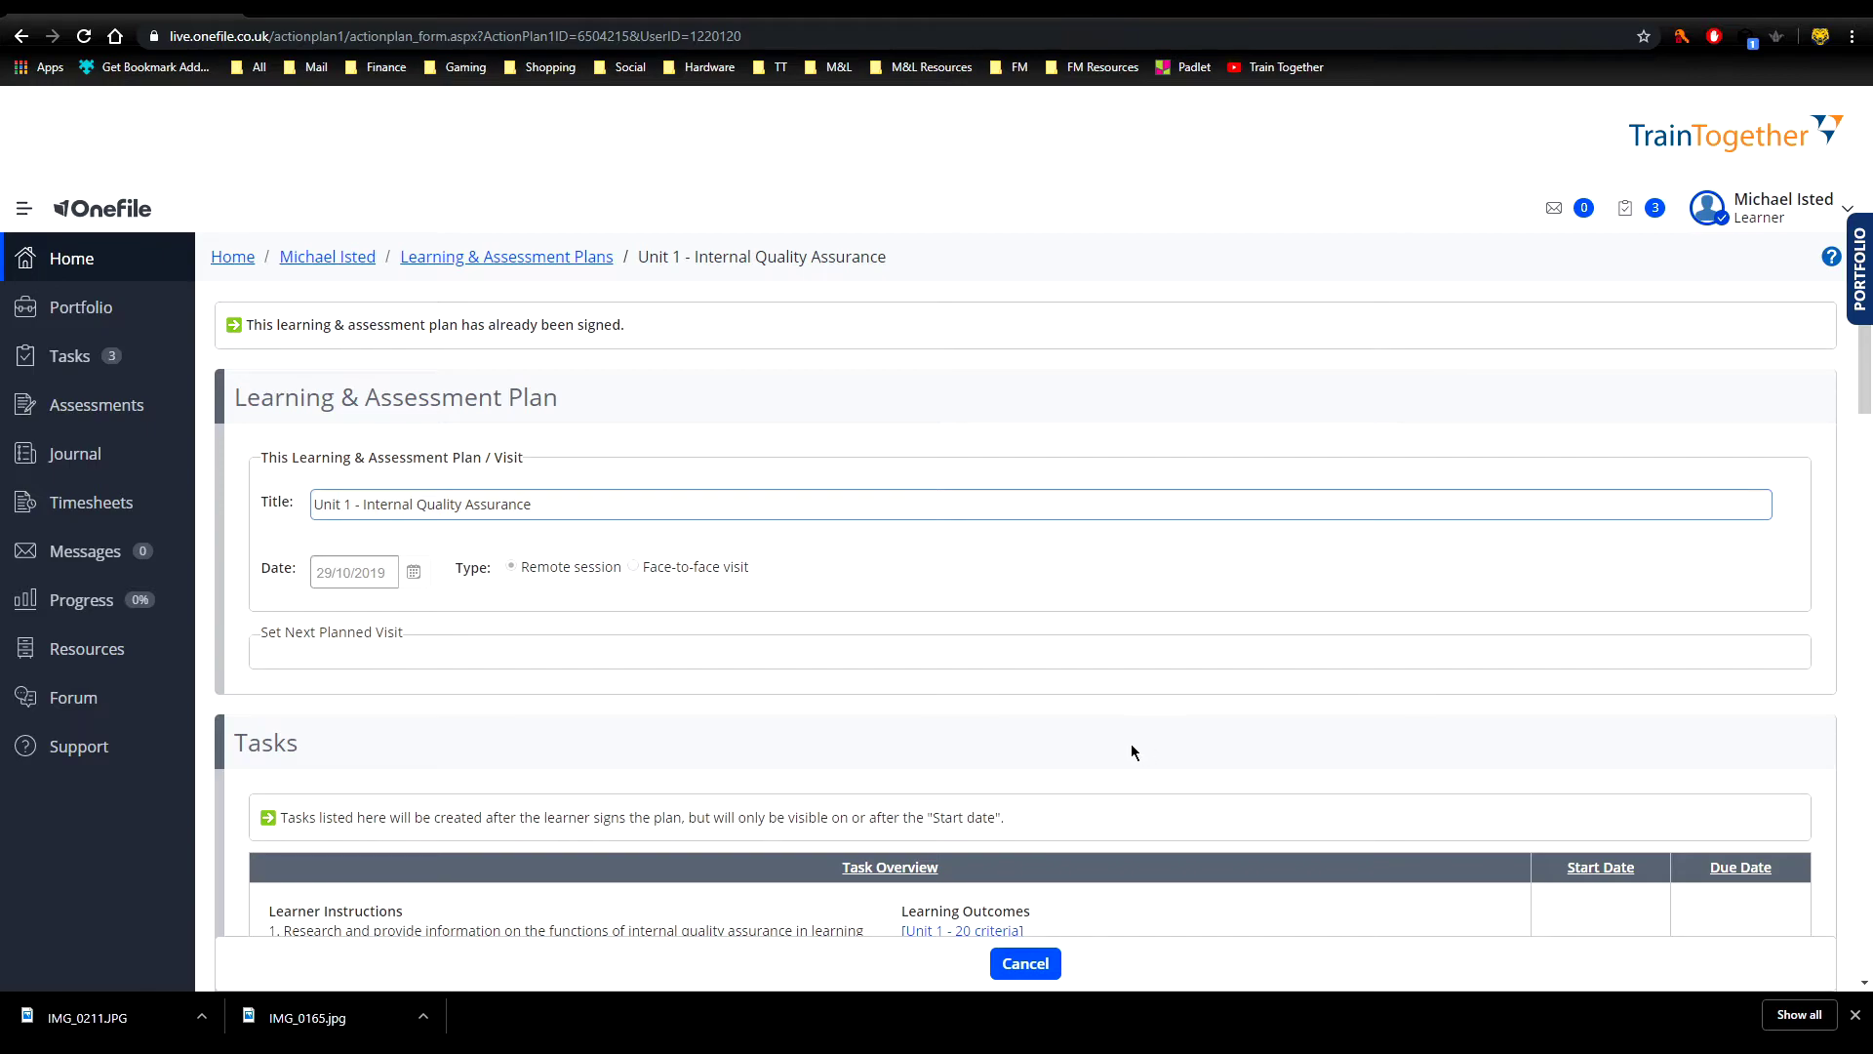
- Review the plan's learner instructions, attachments, feedback and comments, issues arising and signatures
scroll(1130, 749, down, 5)
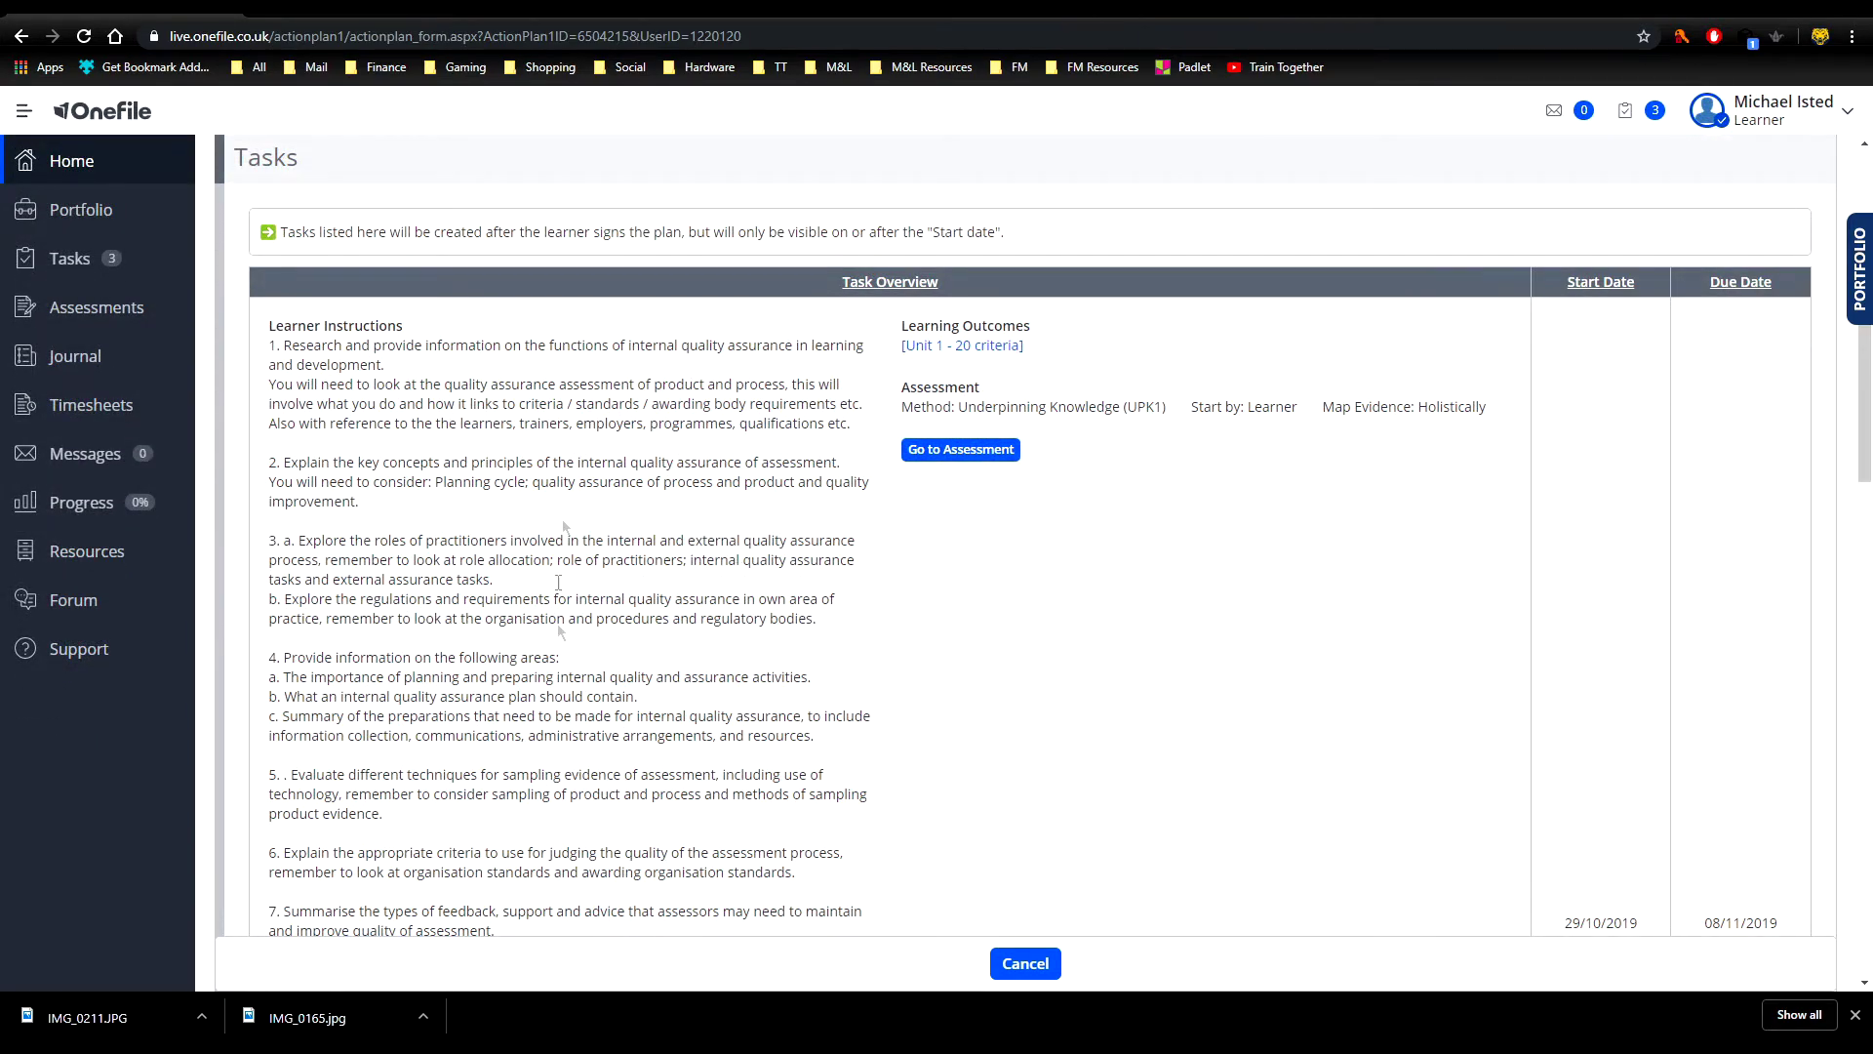
scroll(657, 745, down, 8)
scroll(657, 745, down, 2)
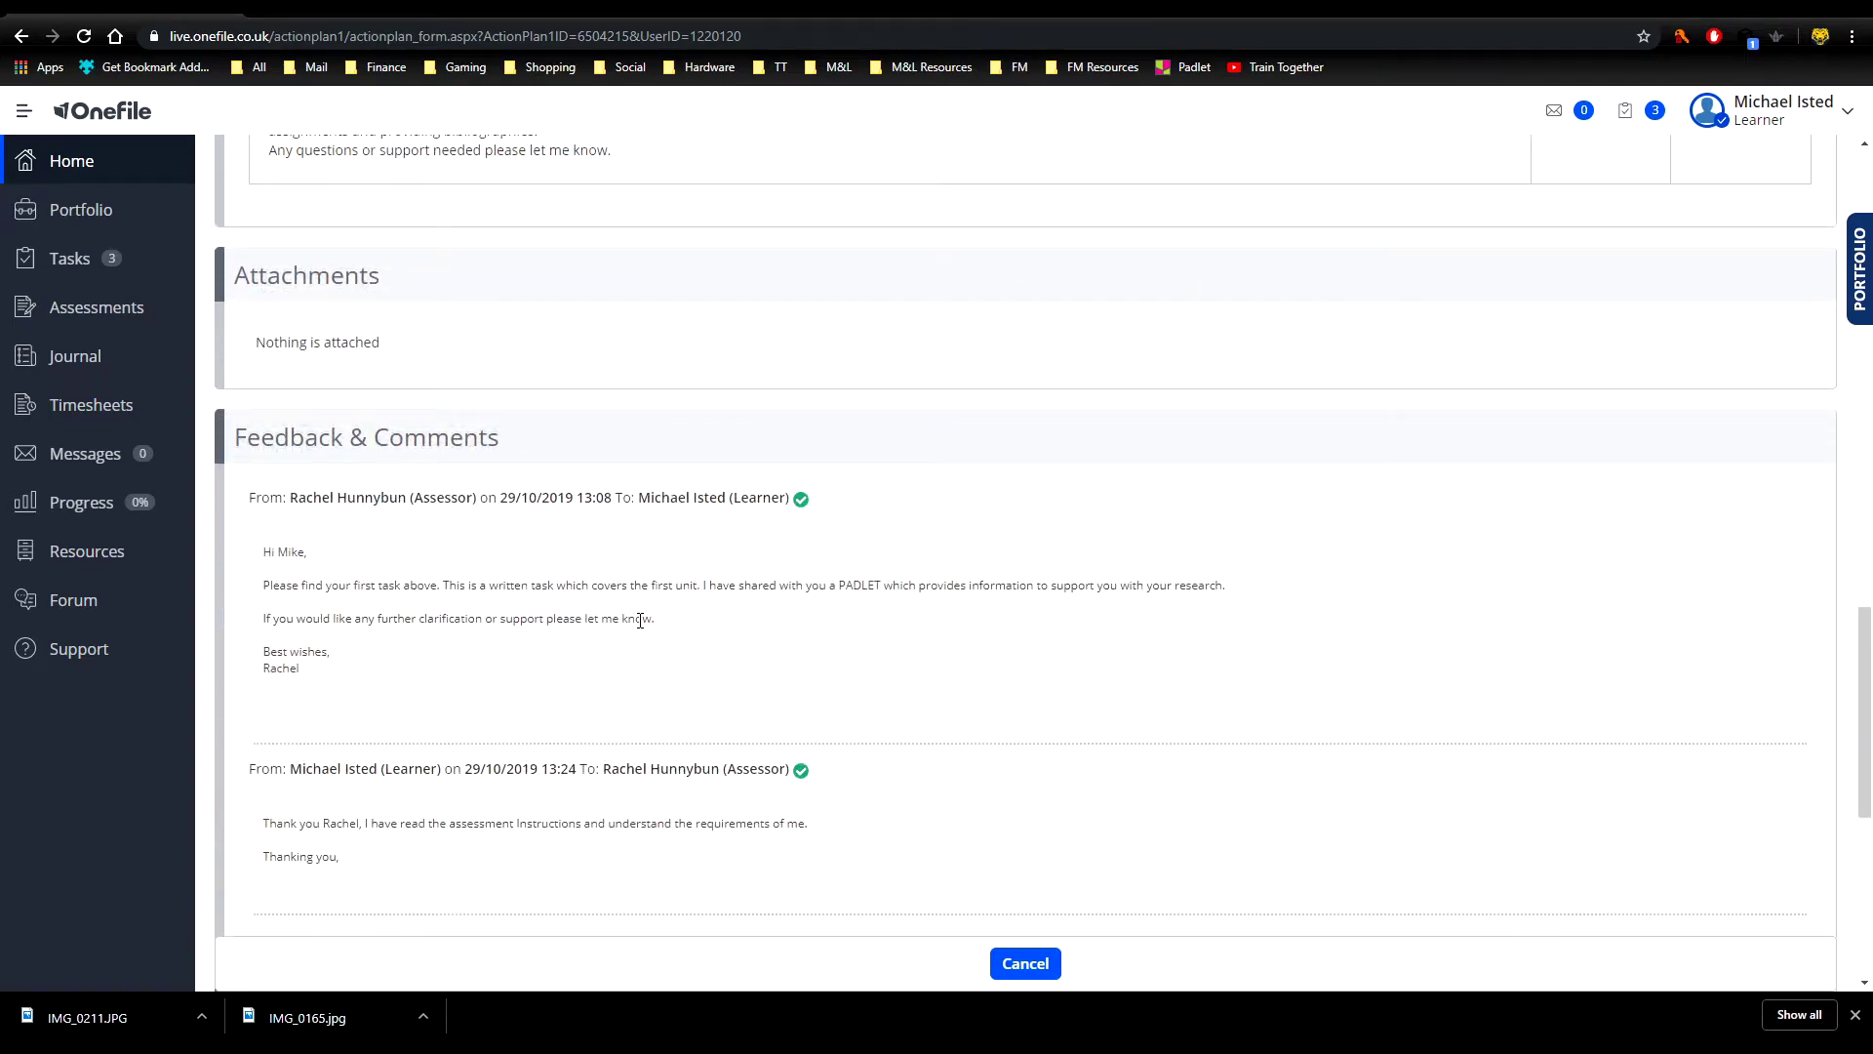
scroll(640, 620, down, 3)
scroll(585, 666, down, 3)
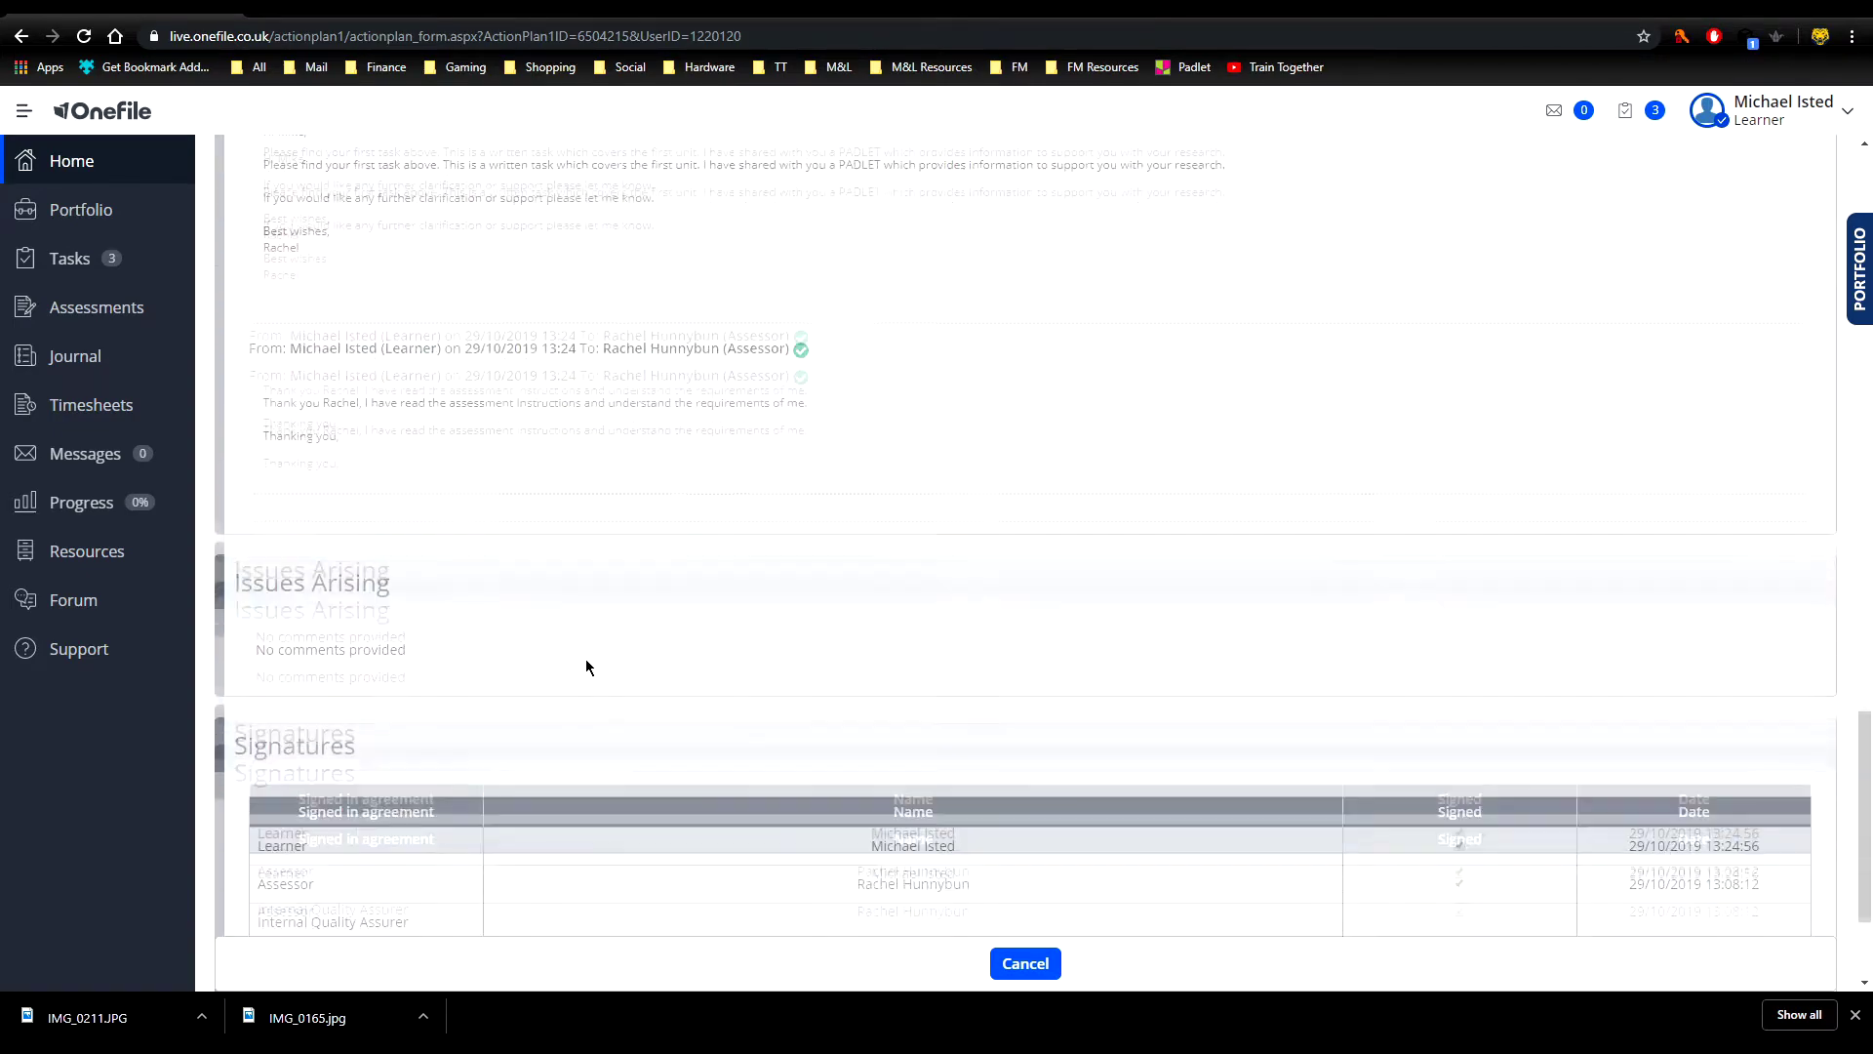
scroll(585, 666, down, 2)
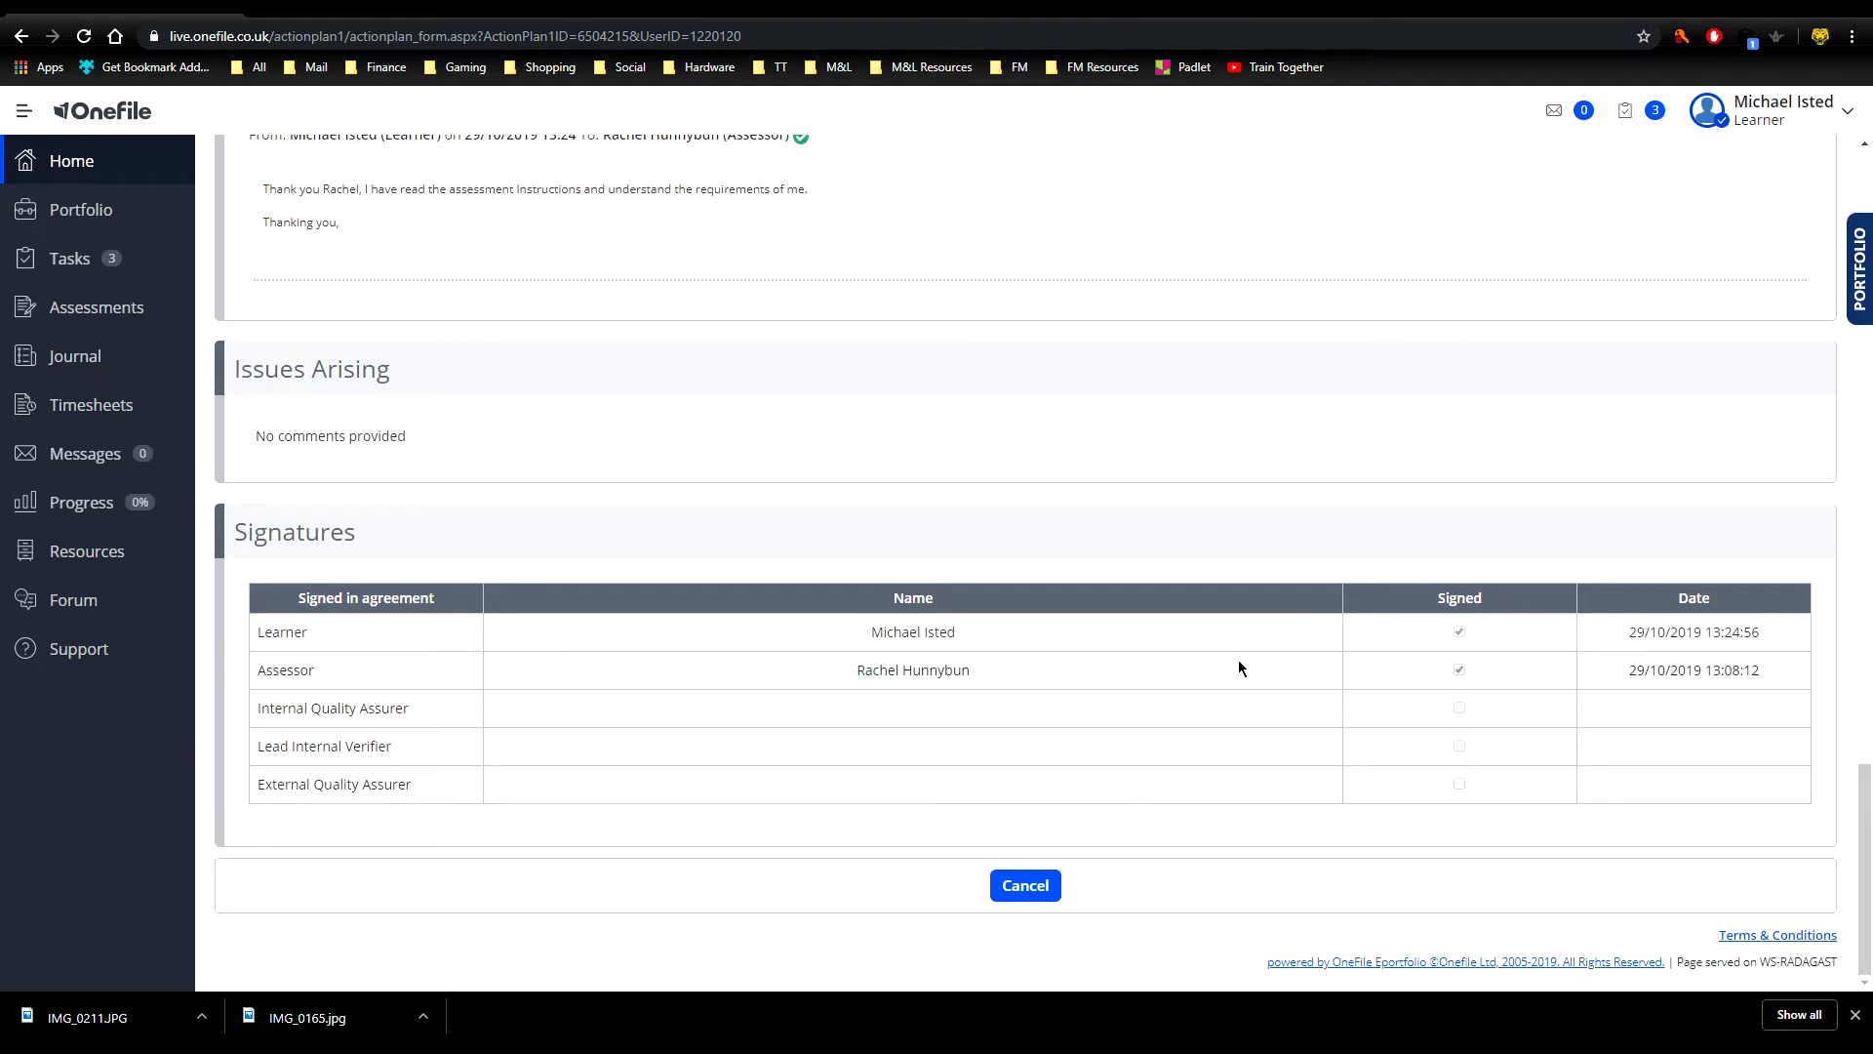
scroll(1238, 659, up, 10)
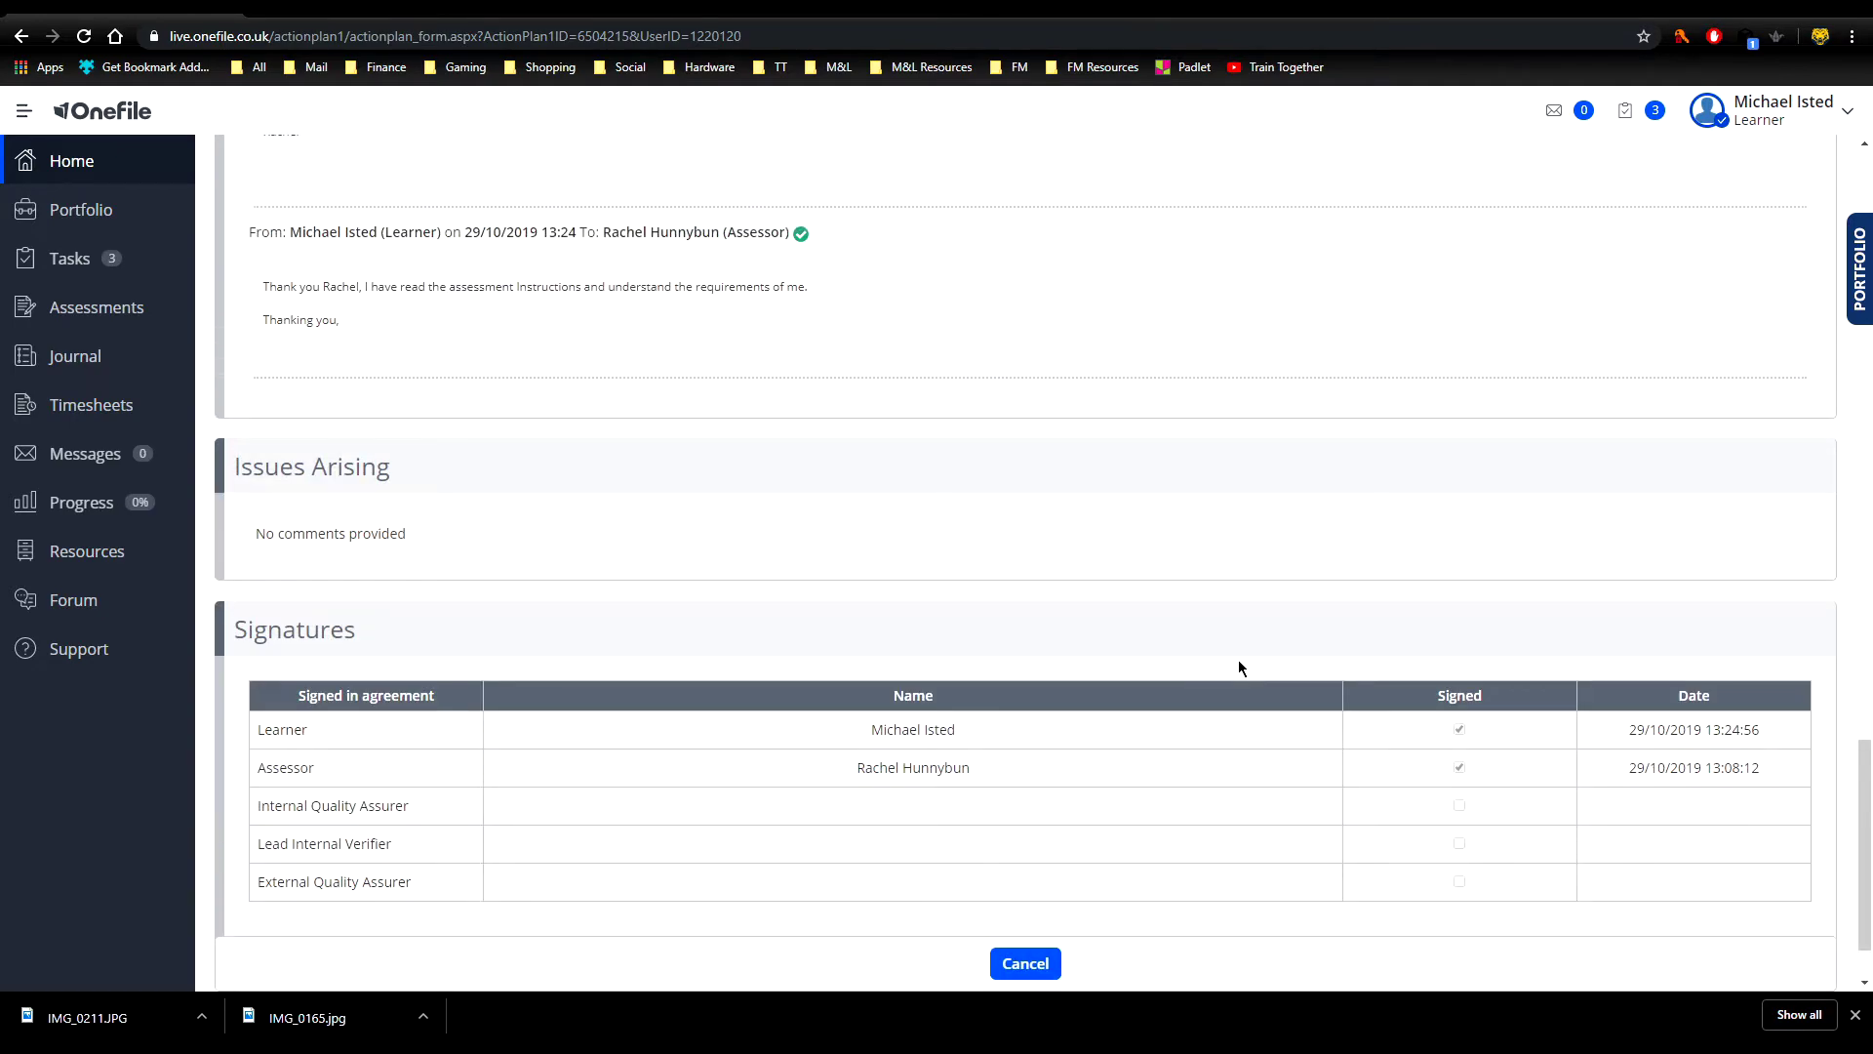
scroll(1238, 659, up, 10)
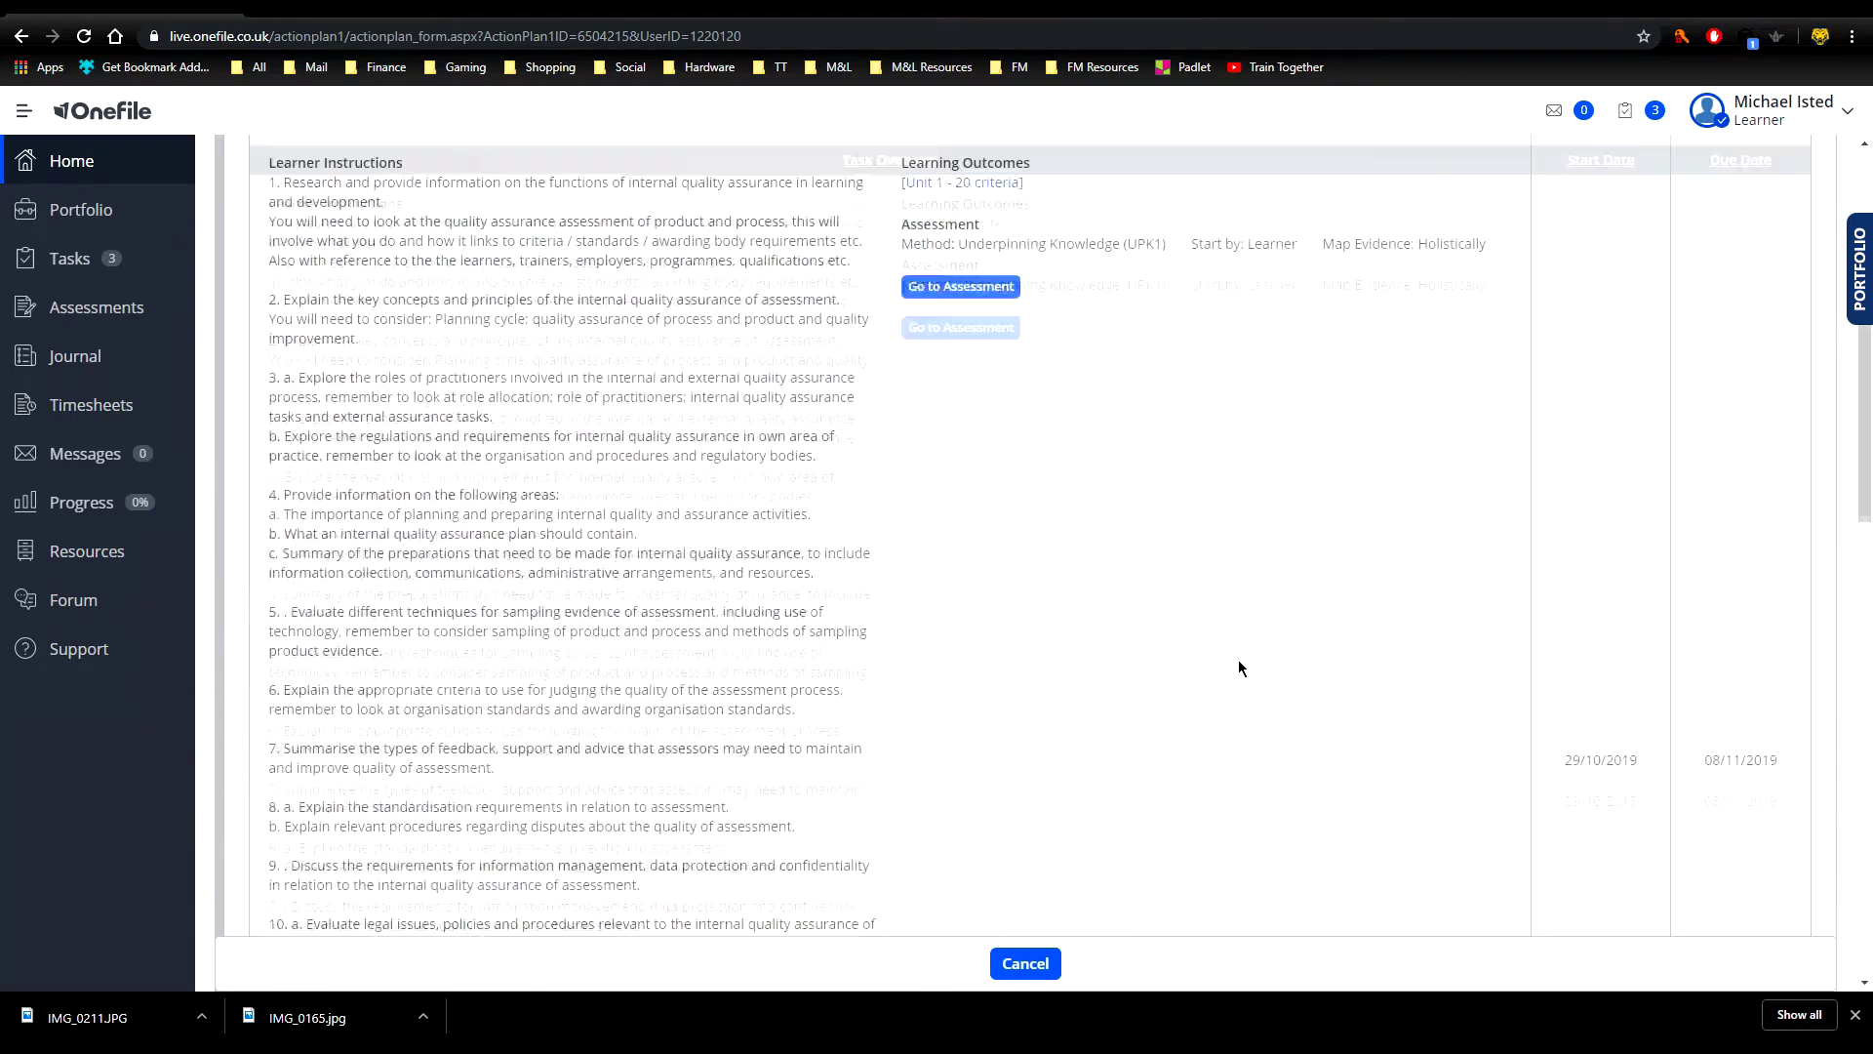
- Go to the UPK1 assessment from the plan's task and review its instructions, criteria, evidence and feedback sections
click(976, 499)
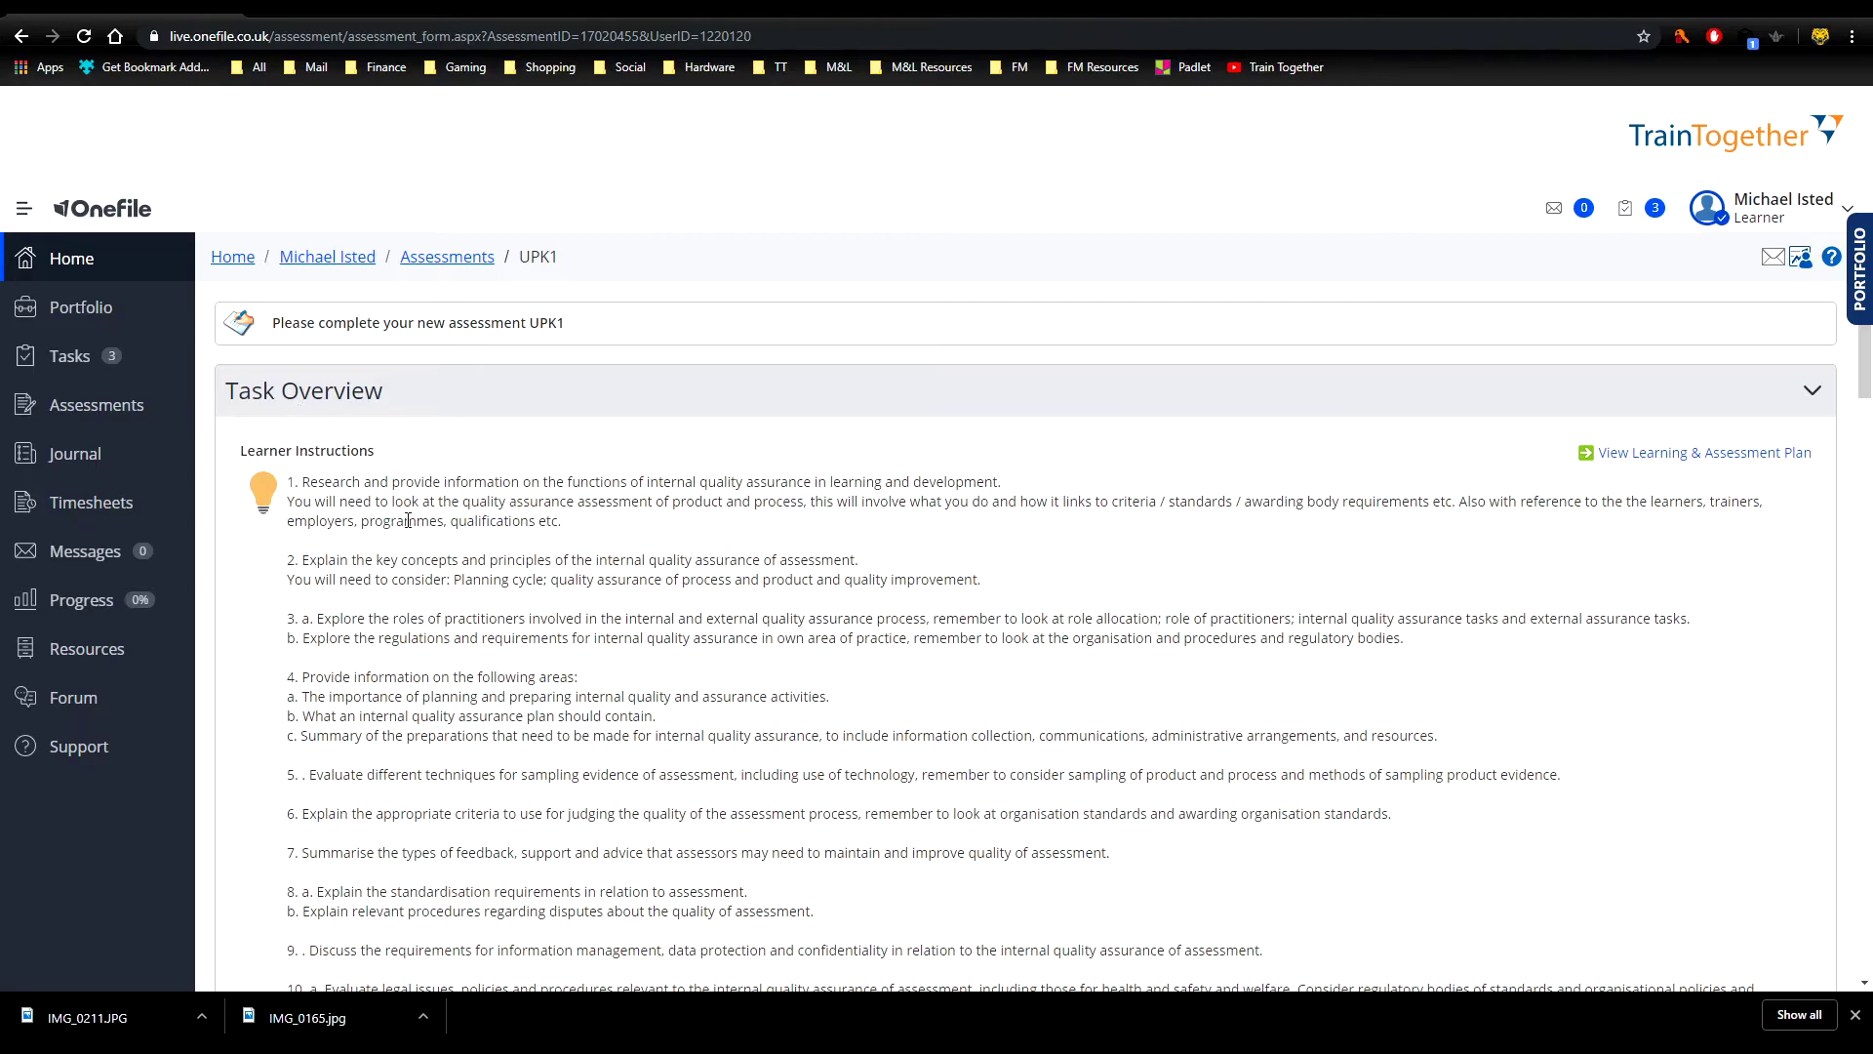
scroll(370, 503, down, 5)
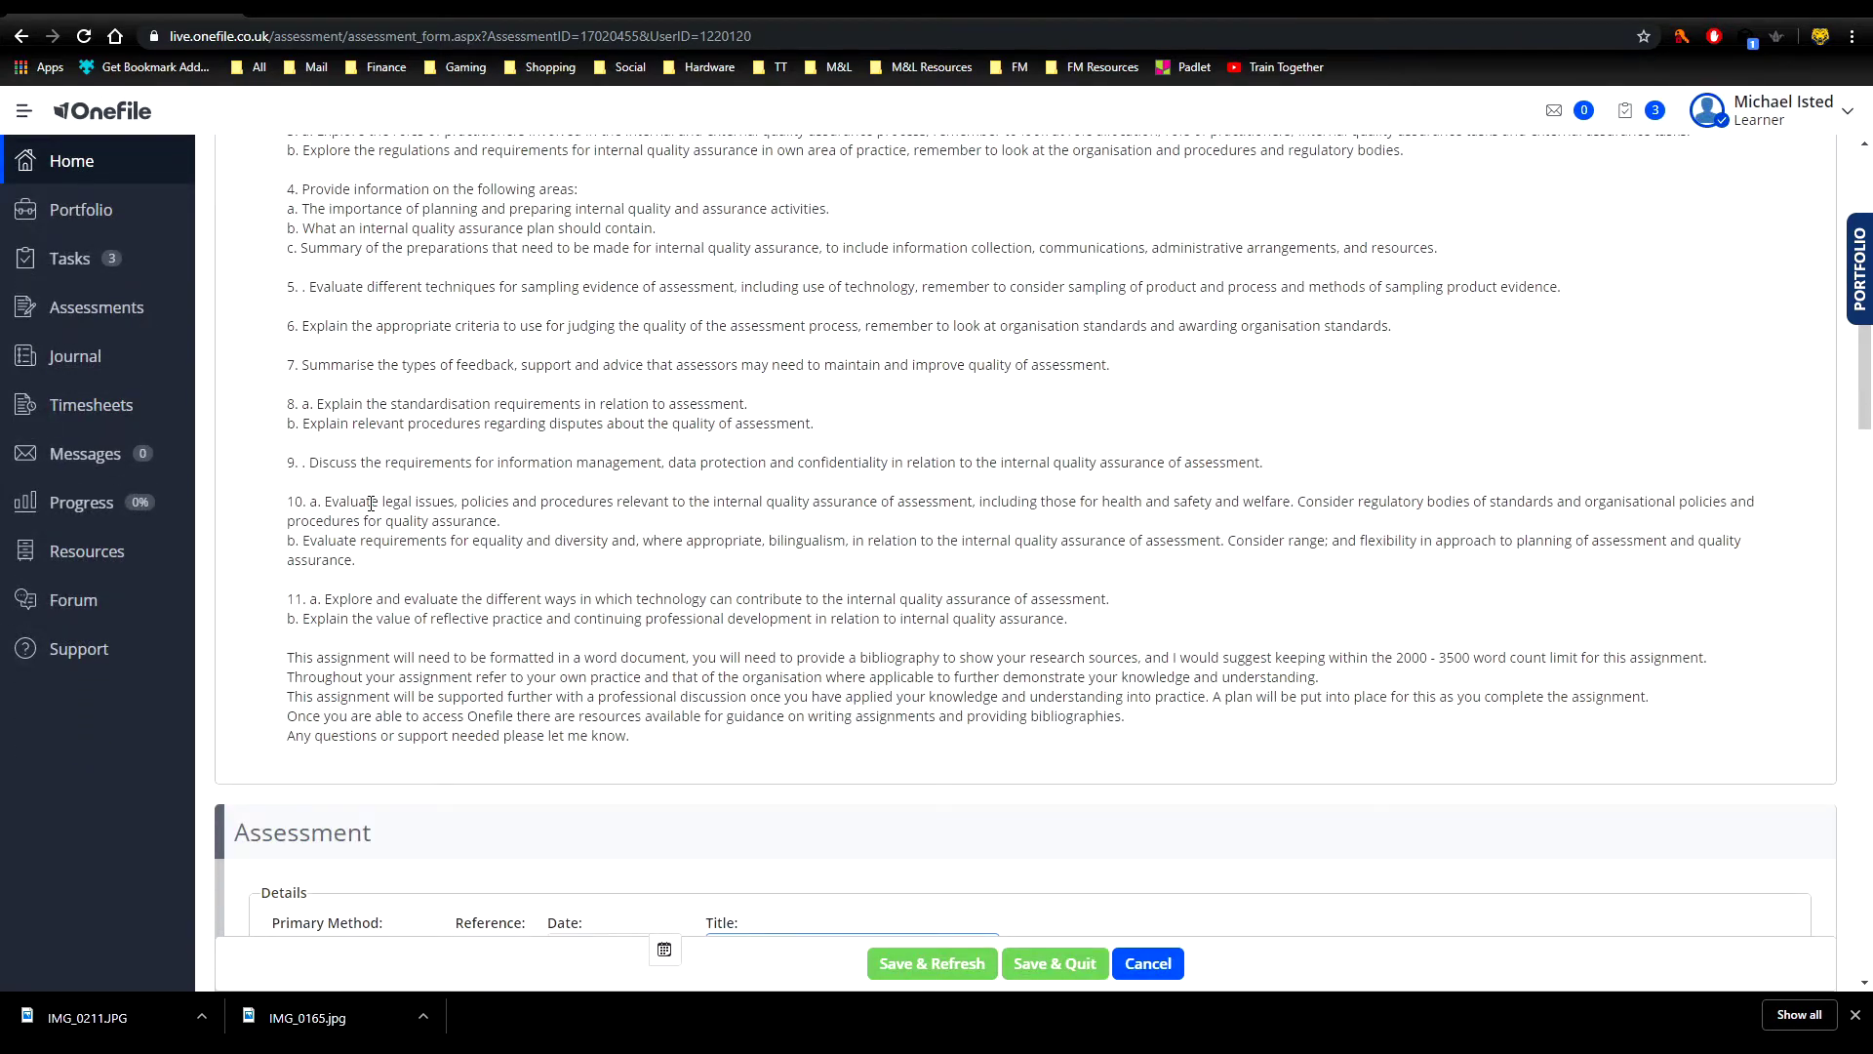
scroll(384, 503, down, 8)
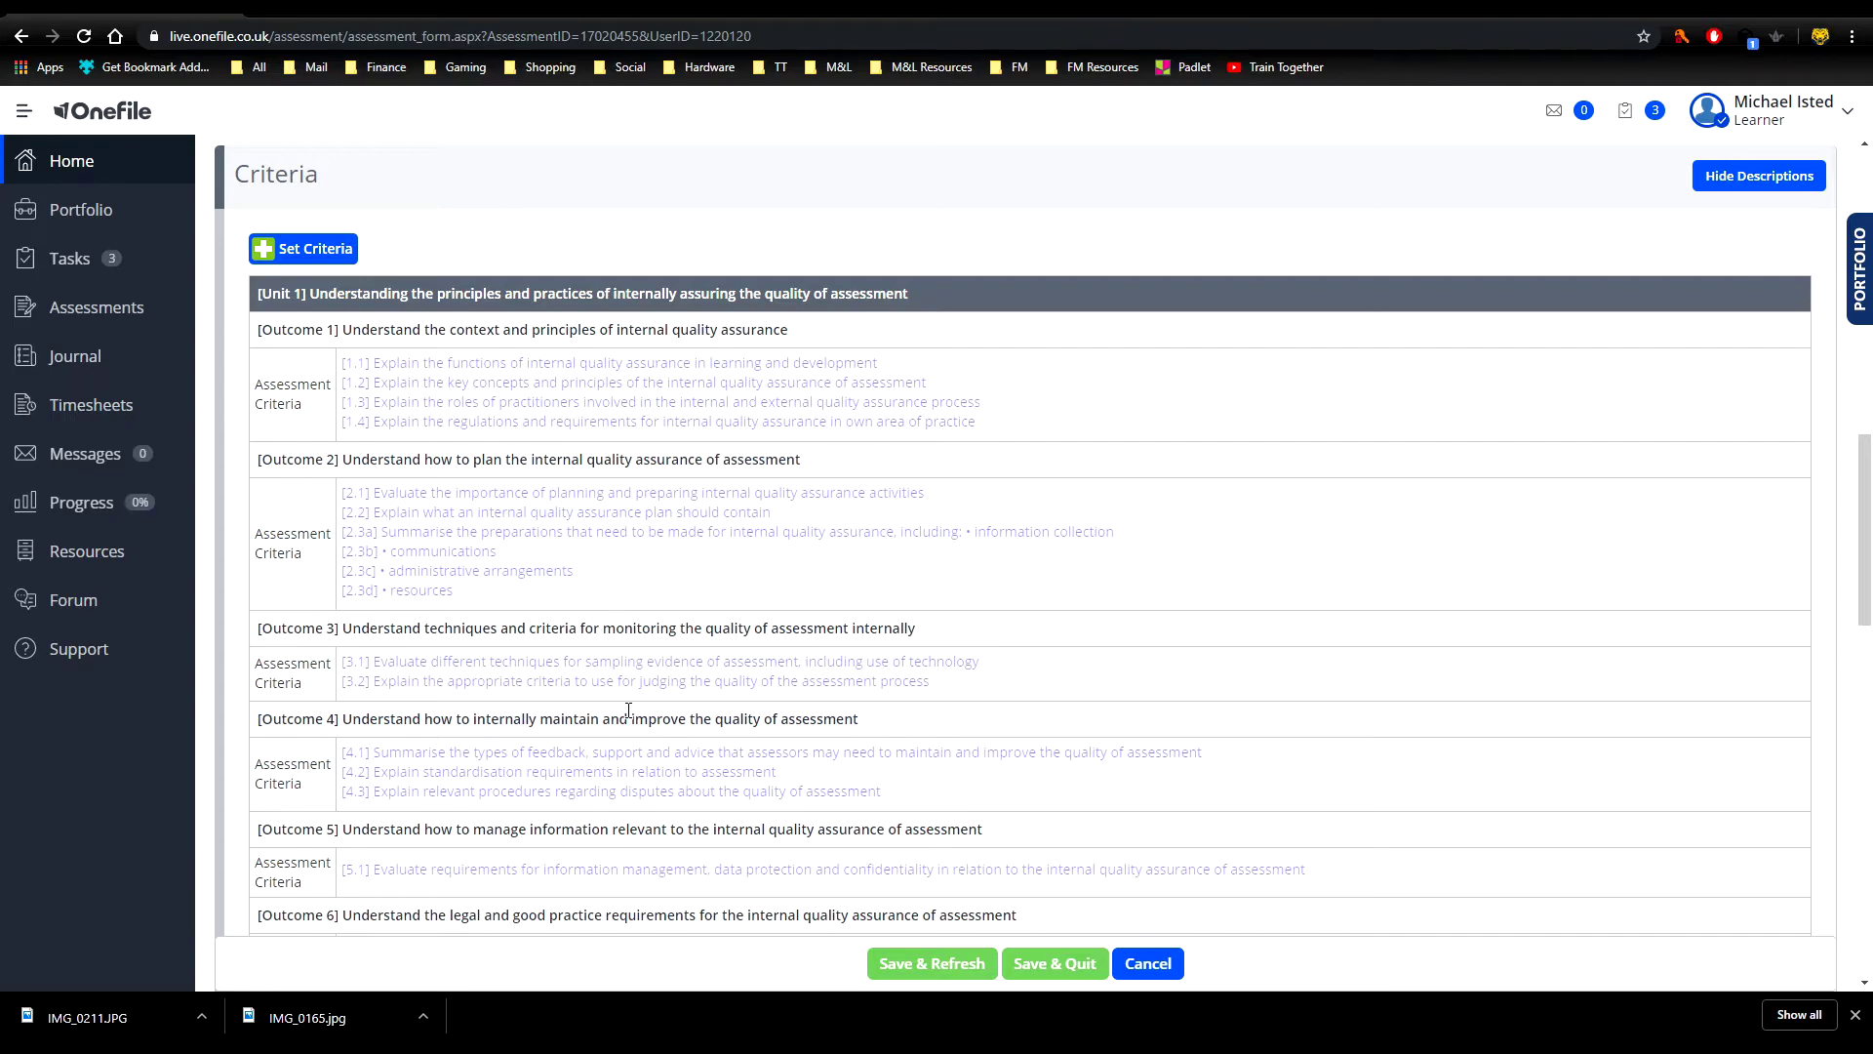
scroll(628, 710, down, 6)
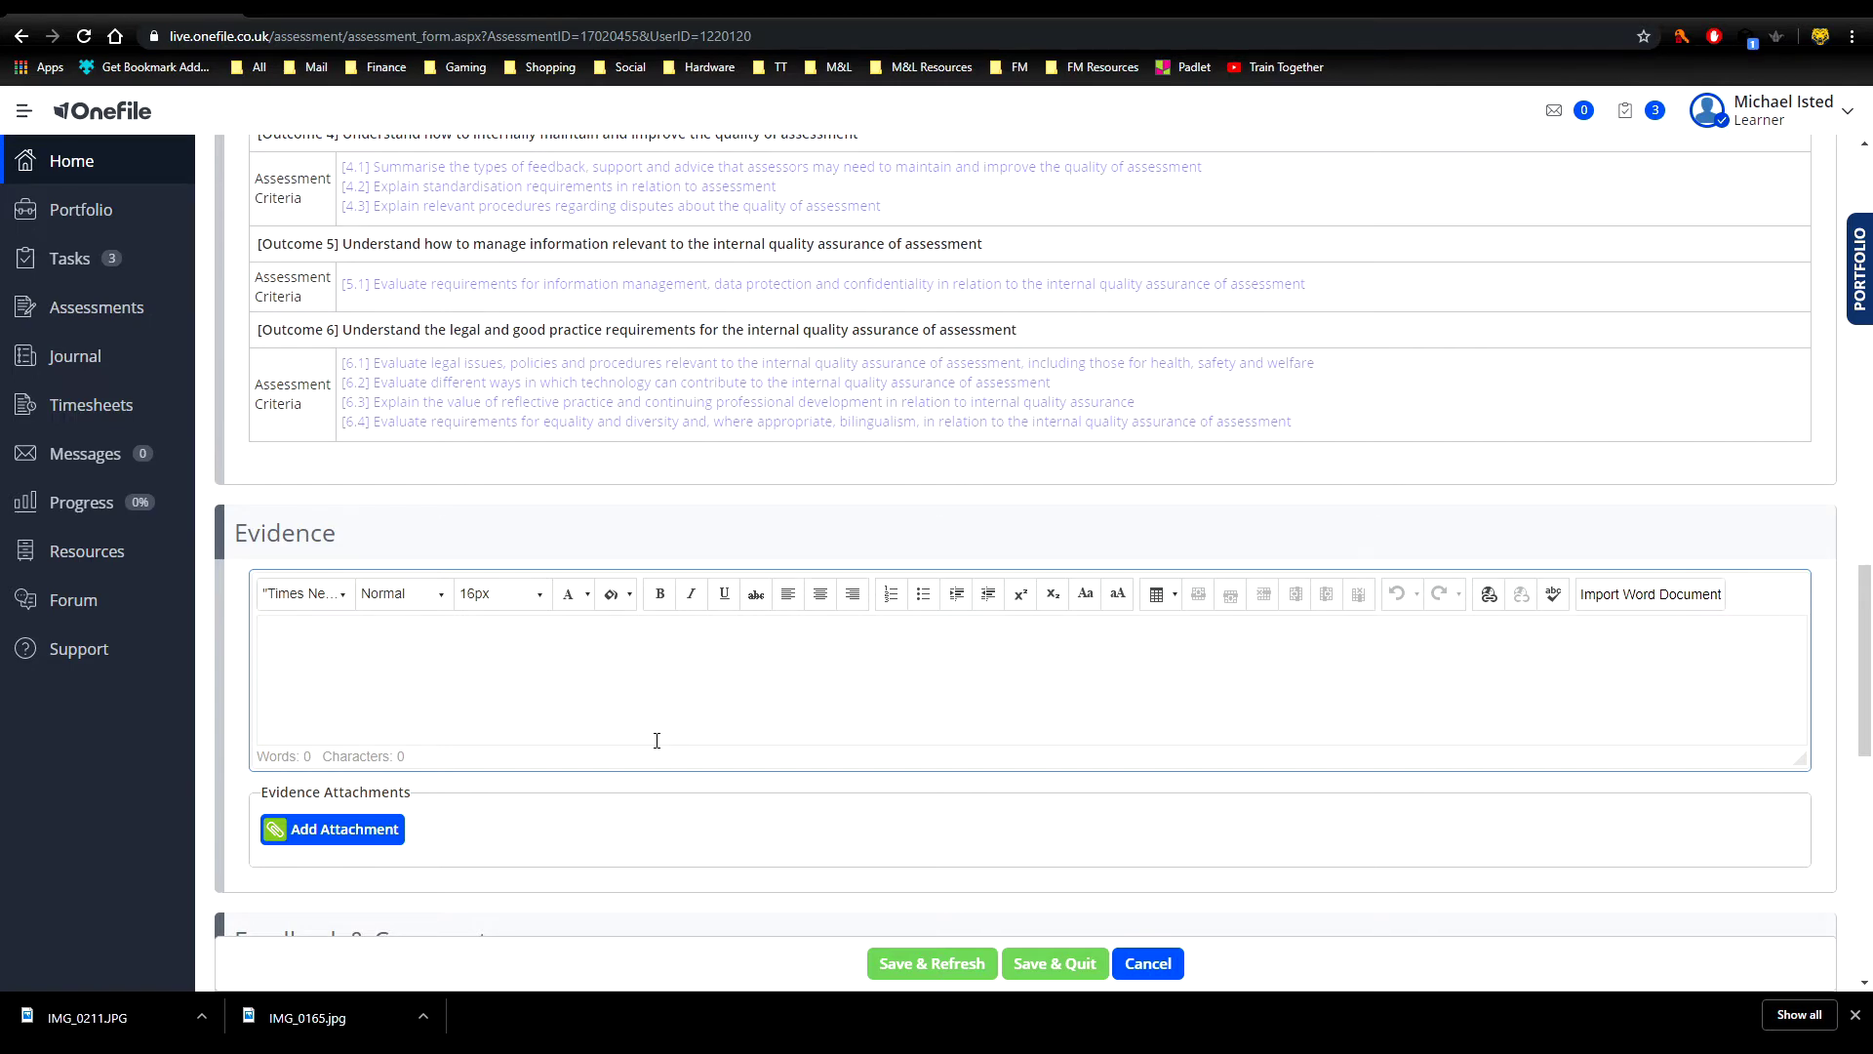
scroll(657, 740, down, 4)
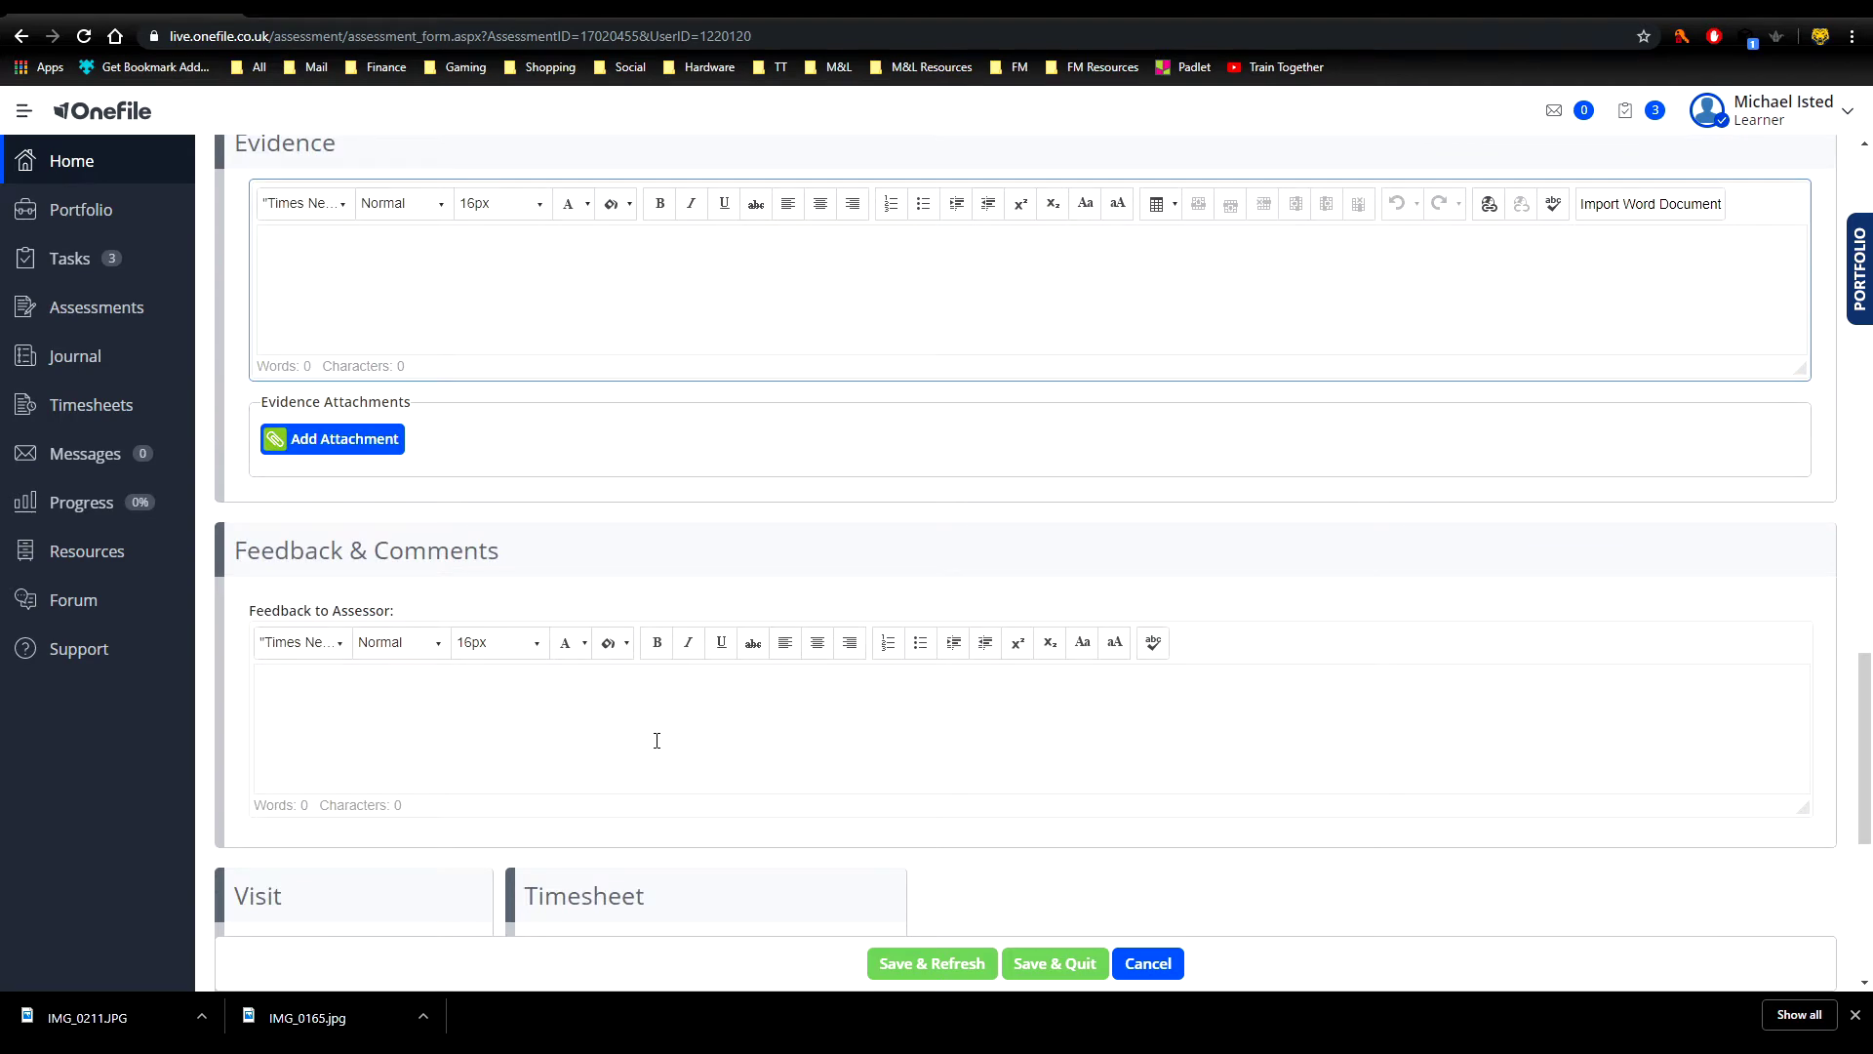
scroll(656, 740, up, 4)
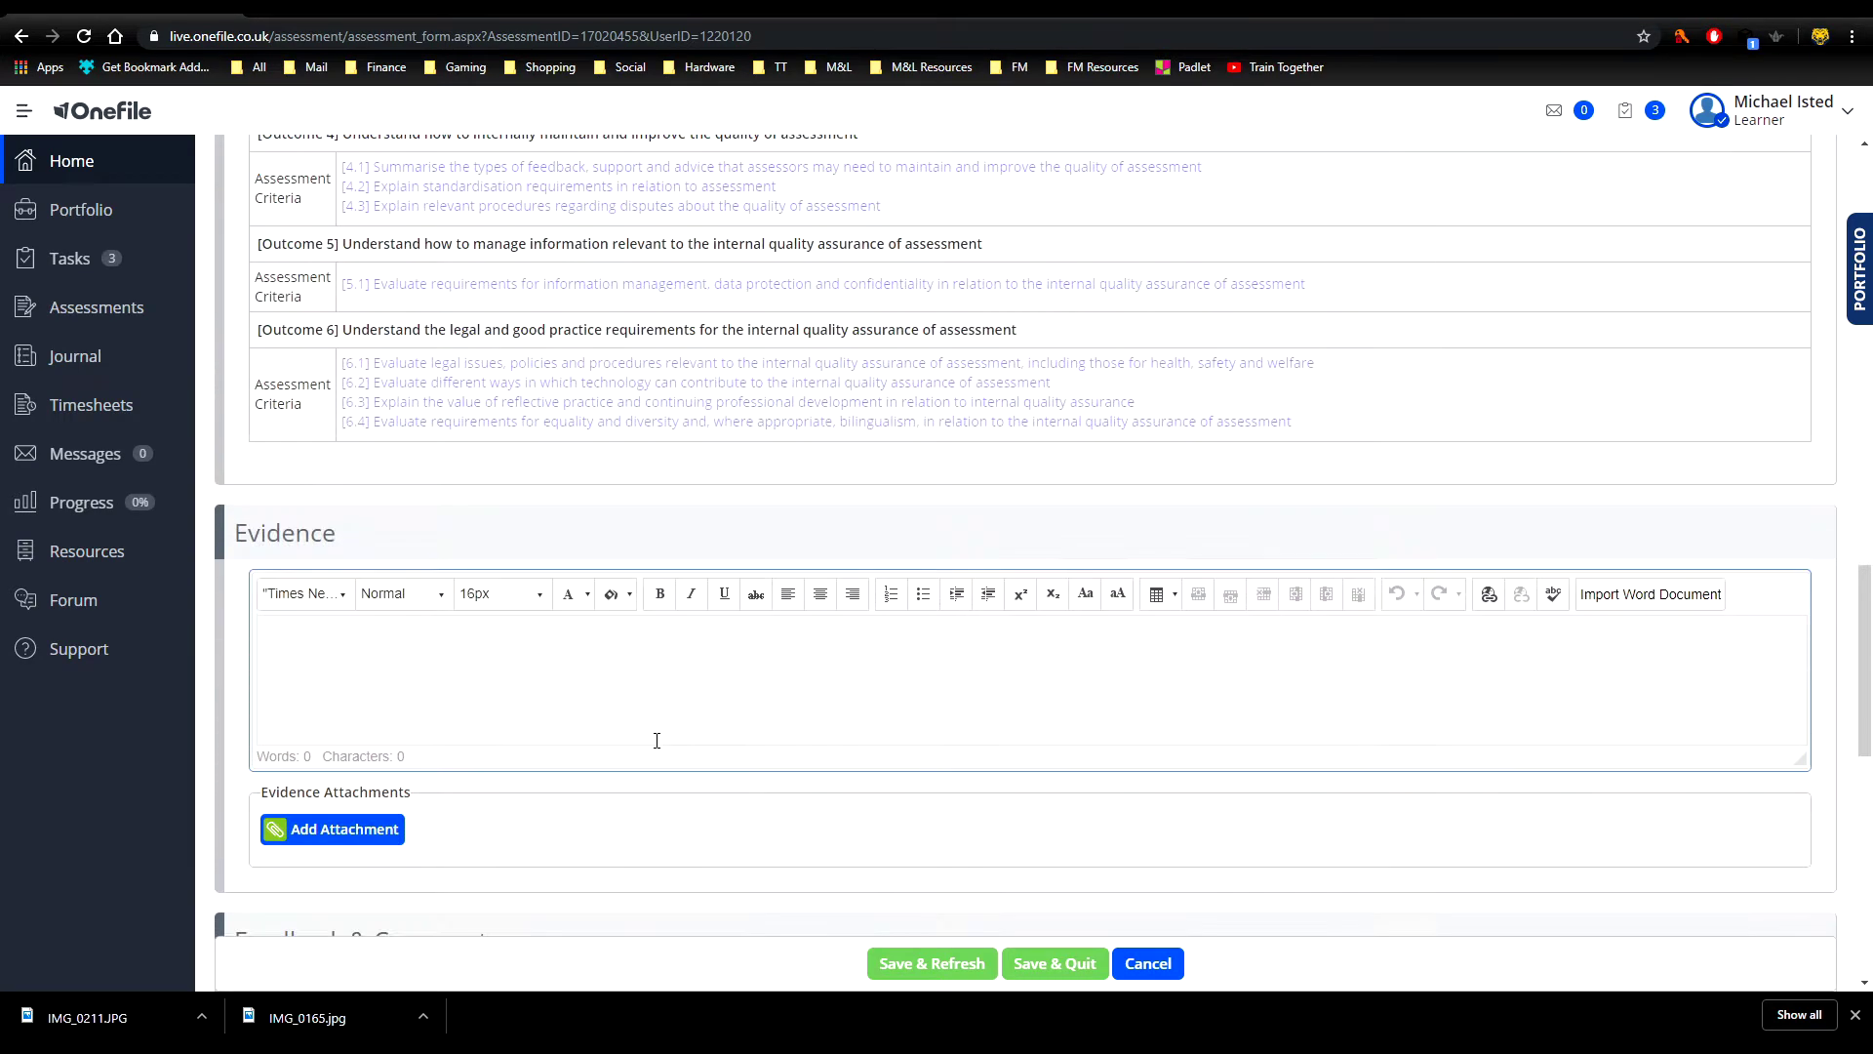
- Upload the text file L4U1-MI-IQA-02122019 as an evidence attachment for the UPK1 assessment
click(307, 631)
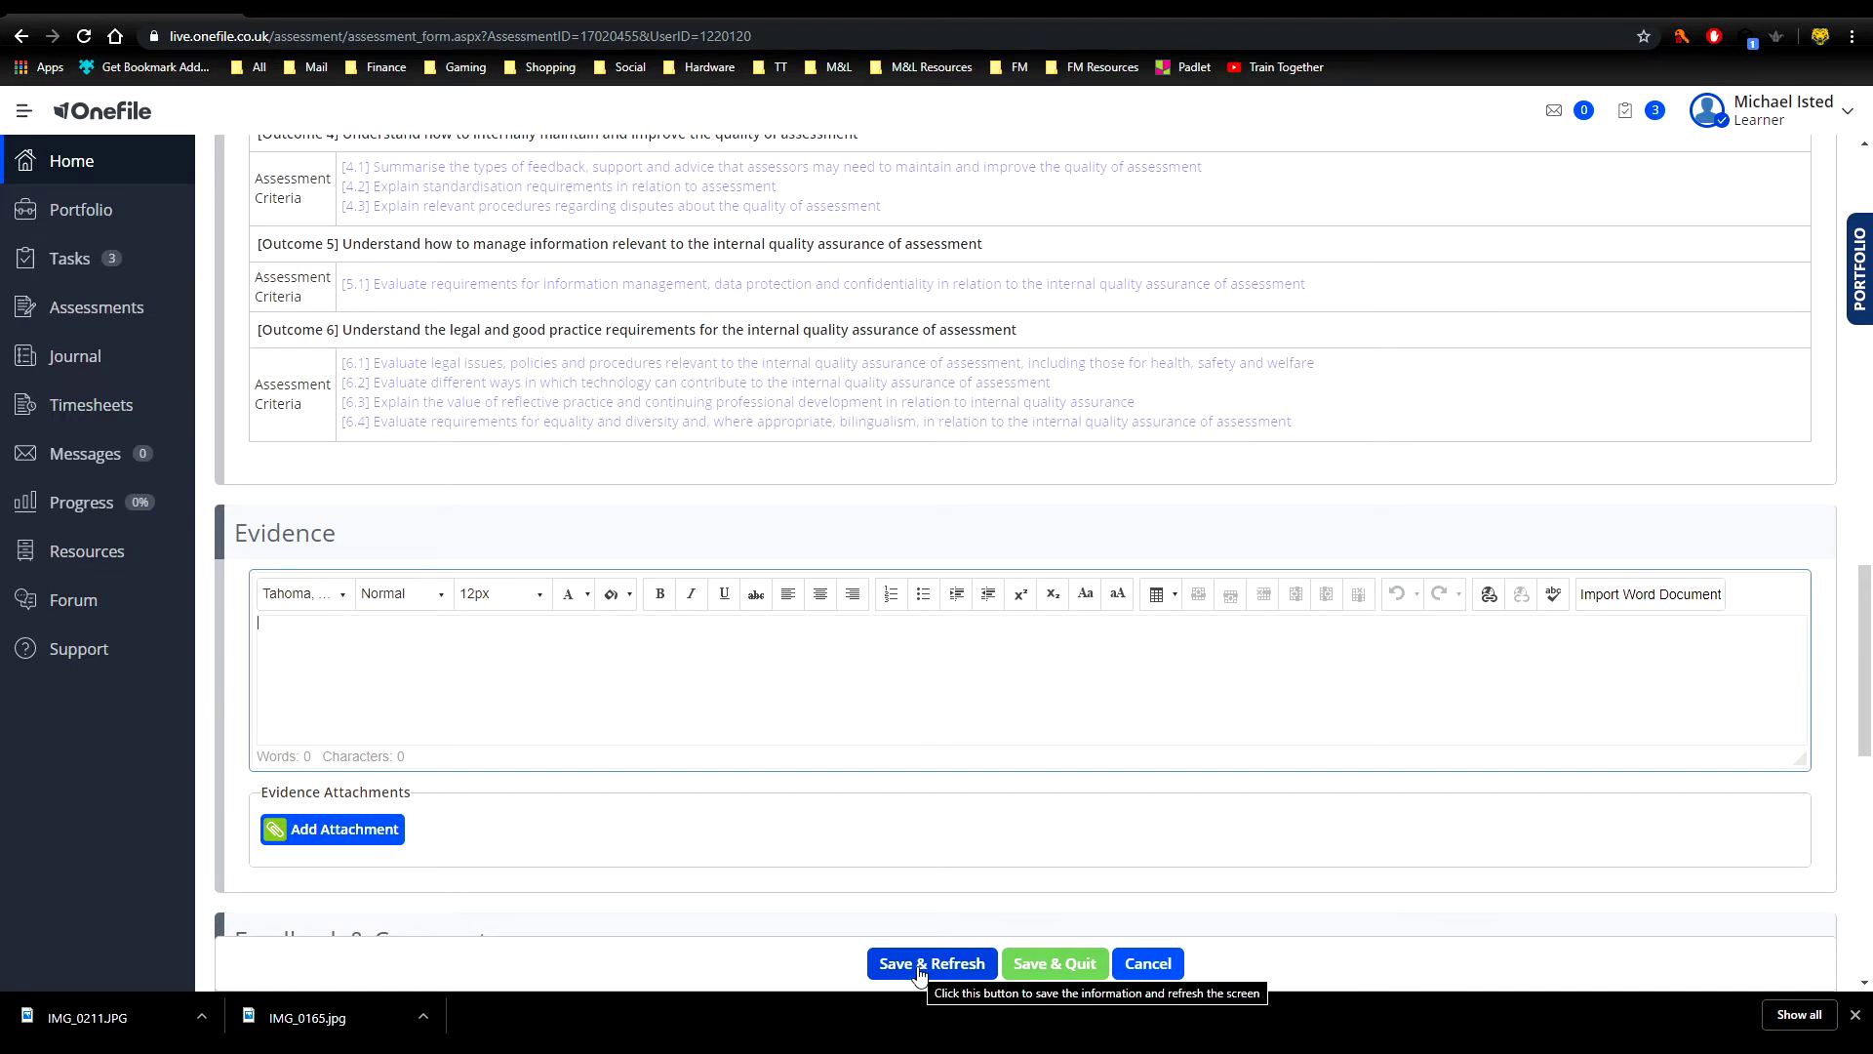
click(613, 721)
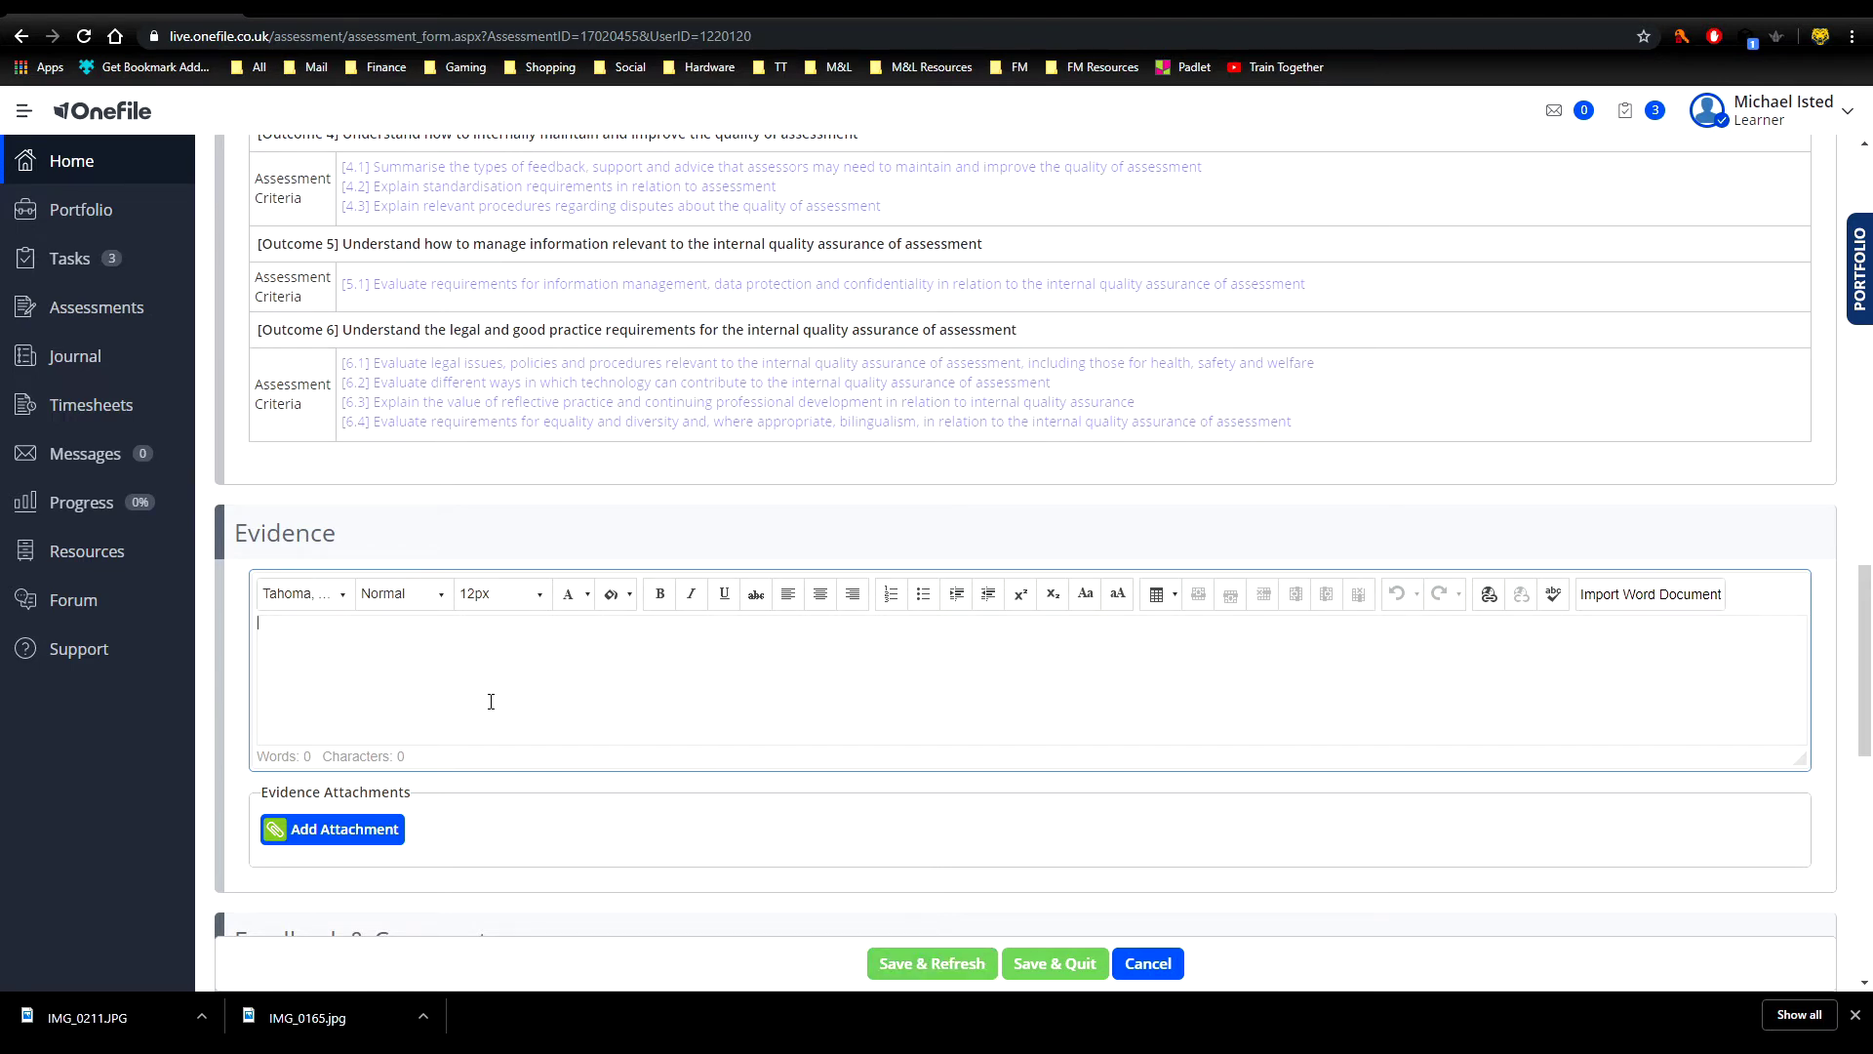
click(348, 829)
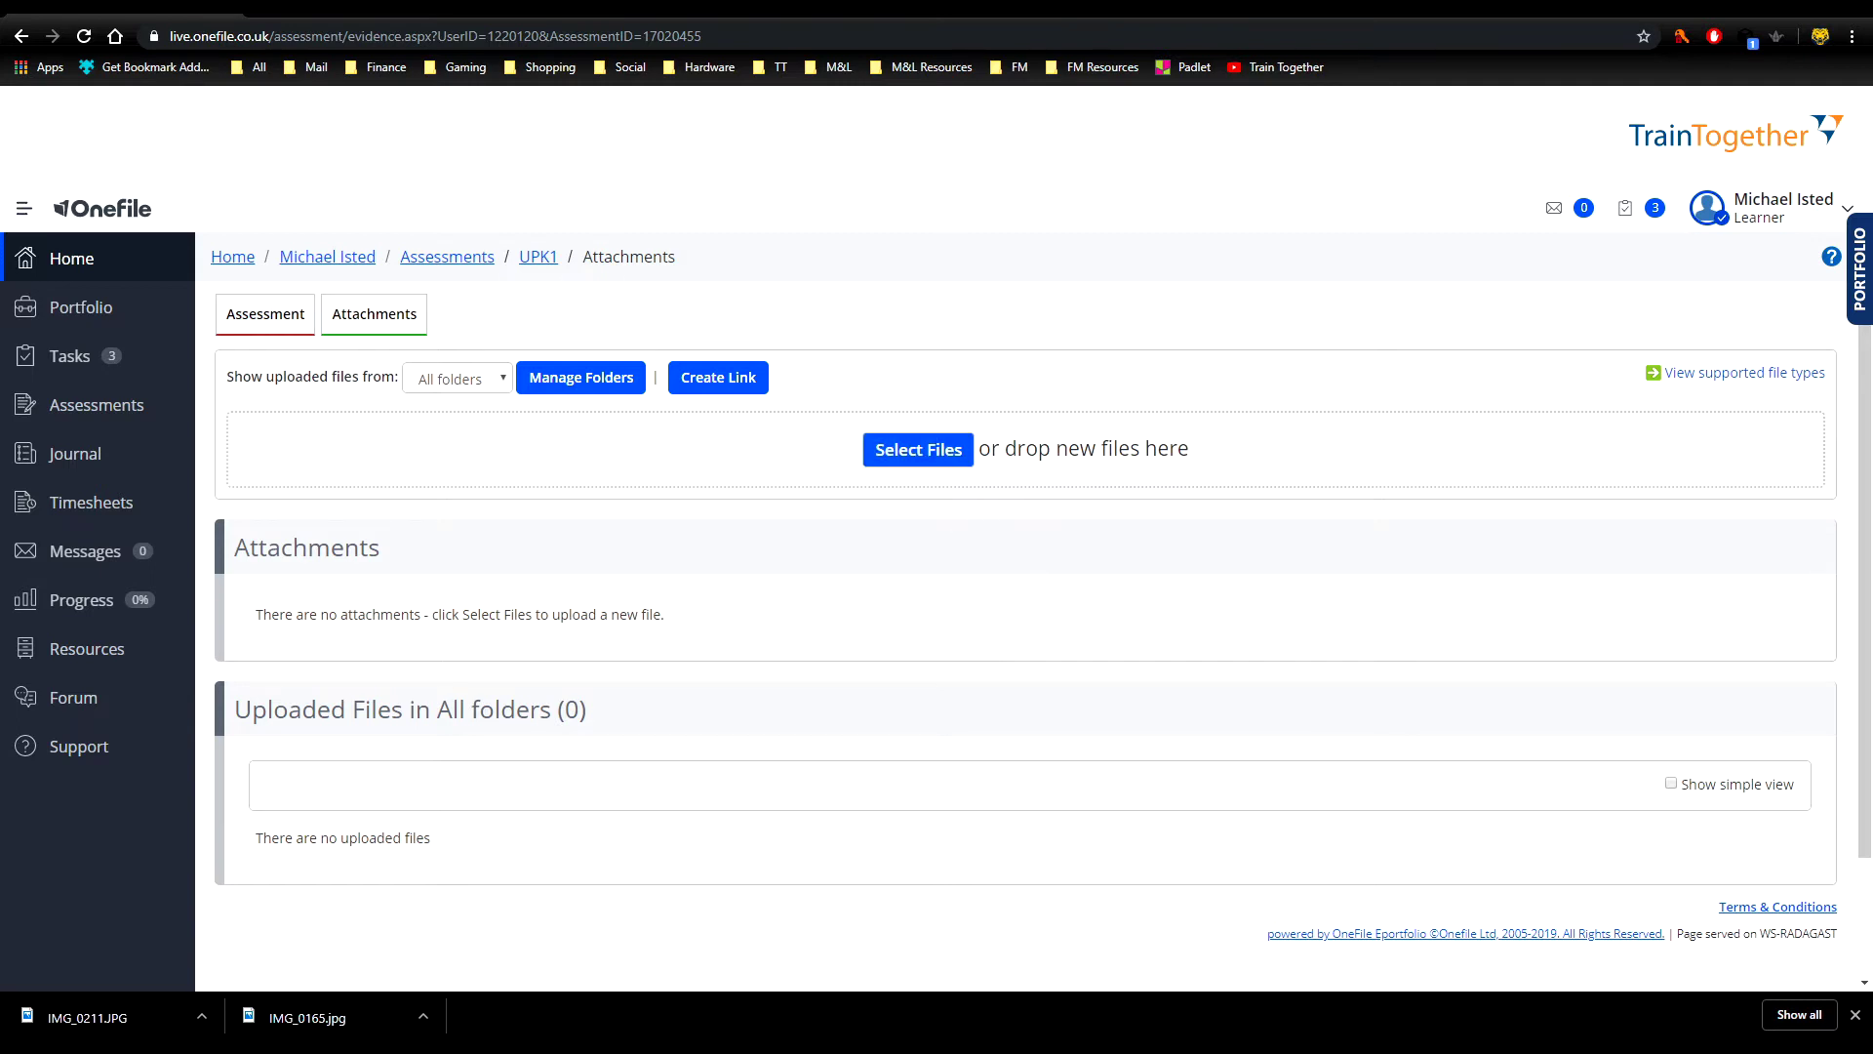
drag(1264, 447, 1227, 453)
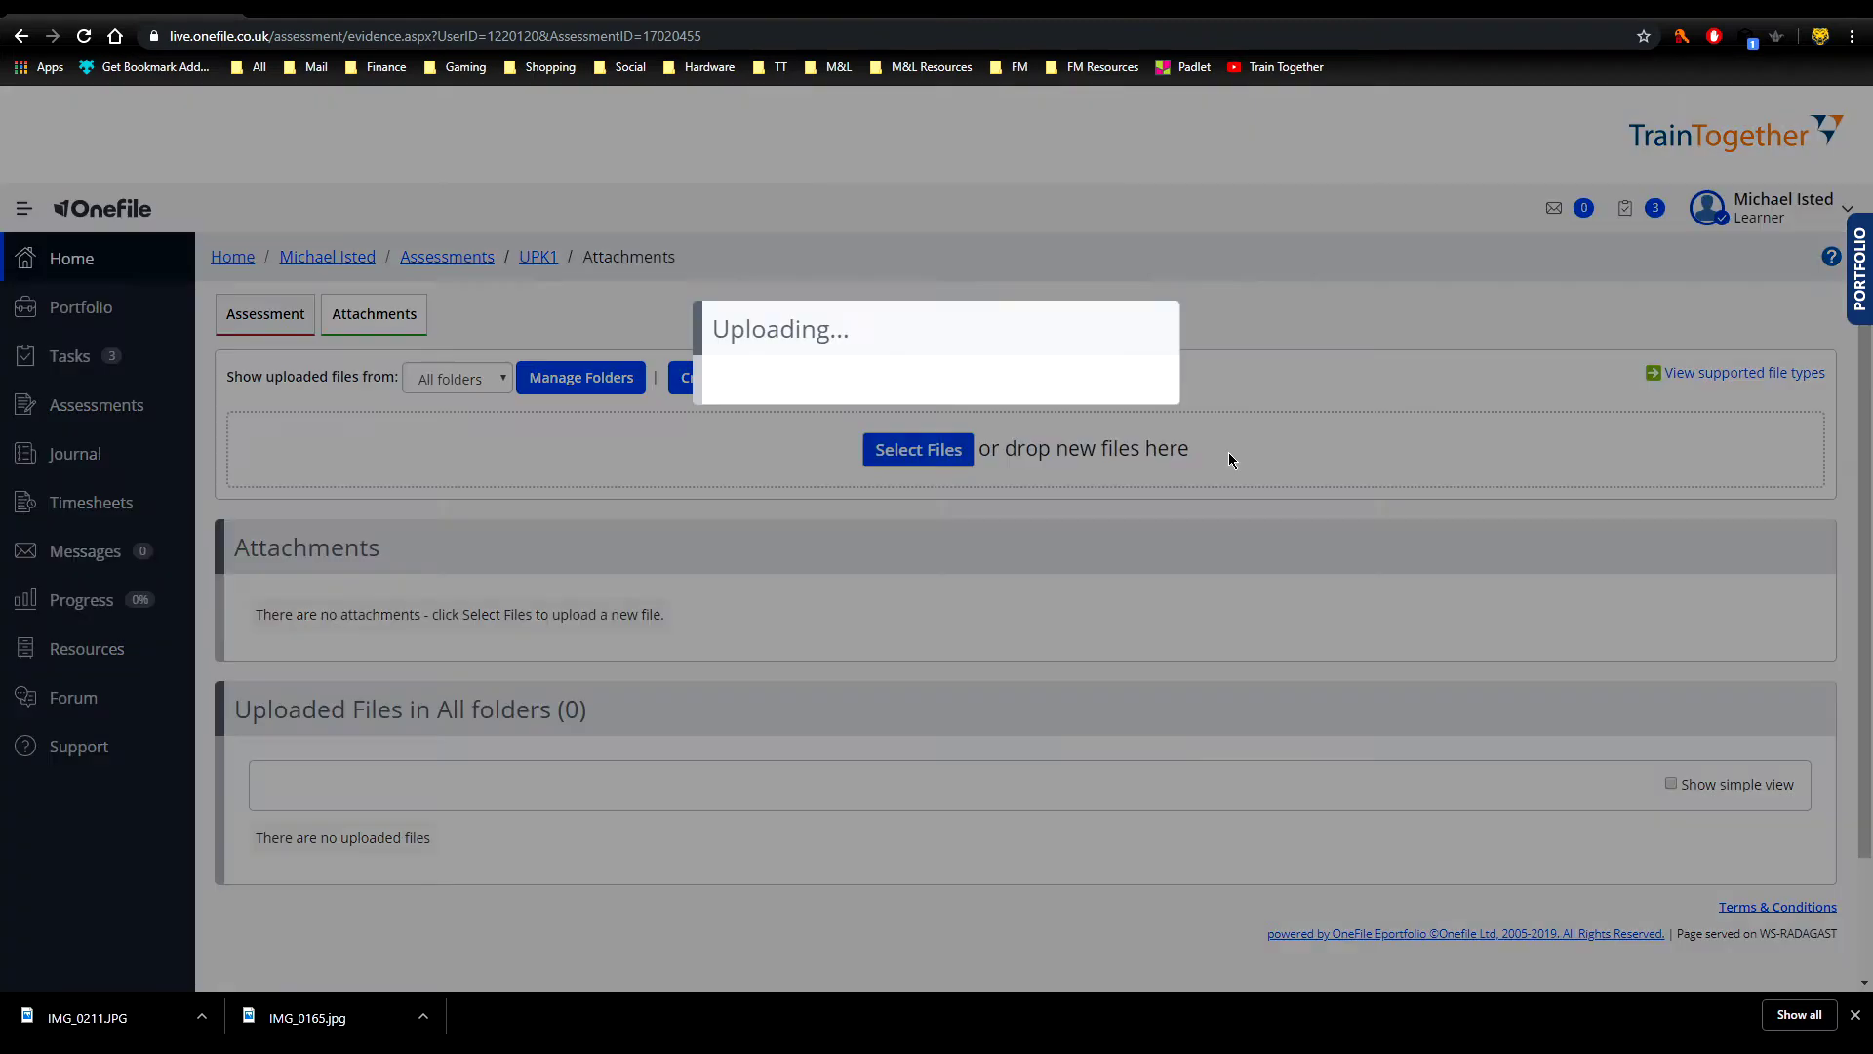
scroll(1237, 453, down, 2)
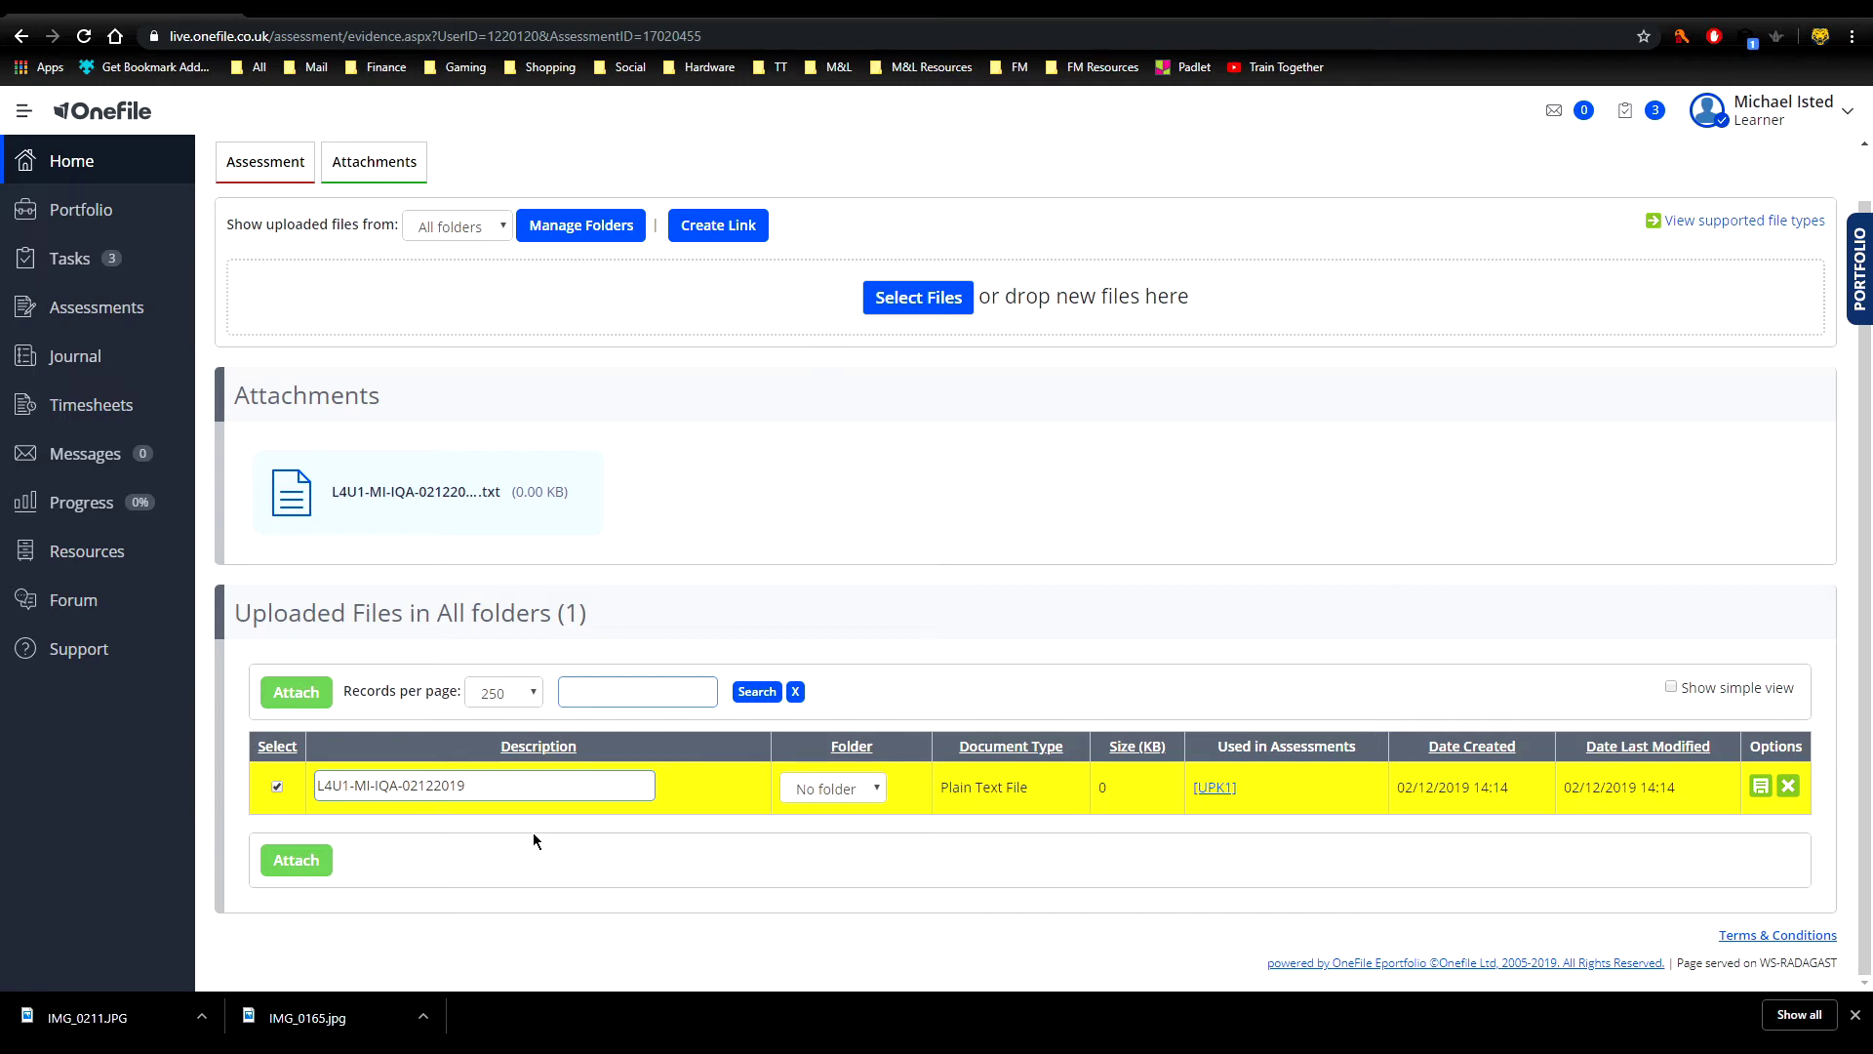
- Create an uploaded-files folder named Unit 1 and close the folder management dialog
scroll(533, 837, up, 2)
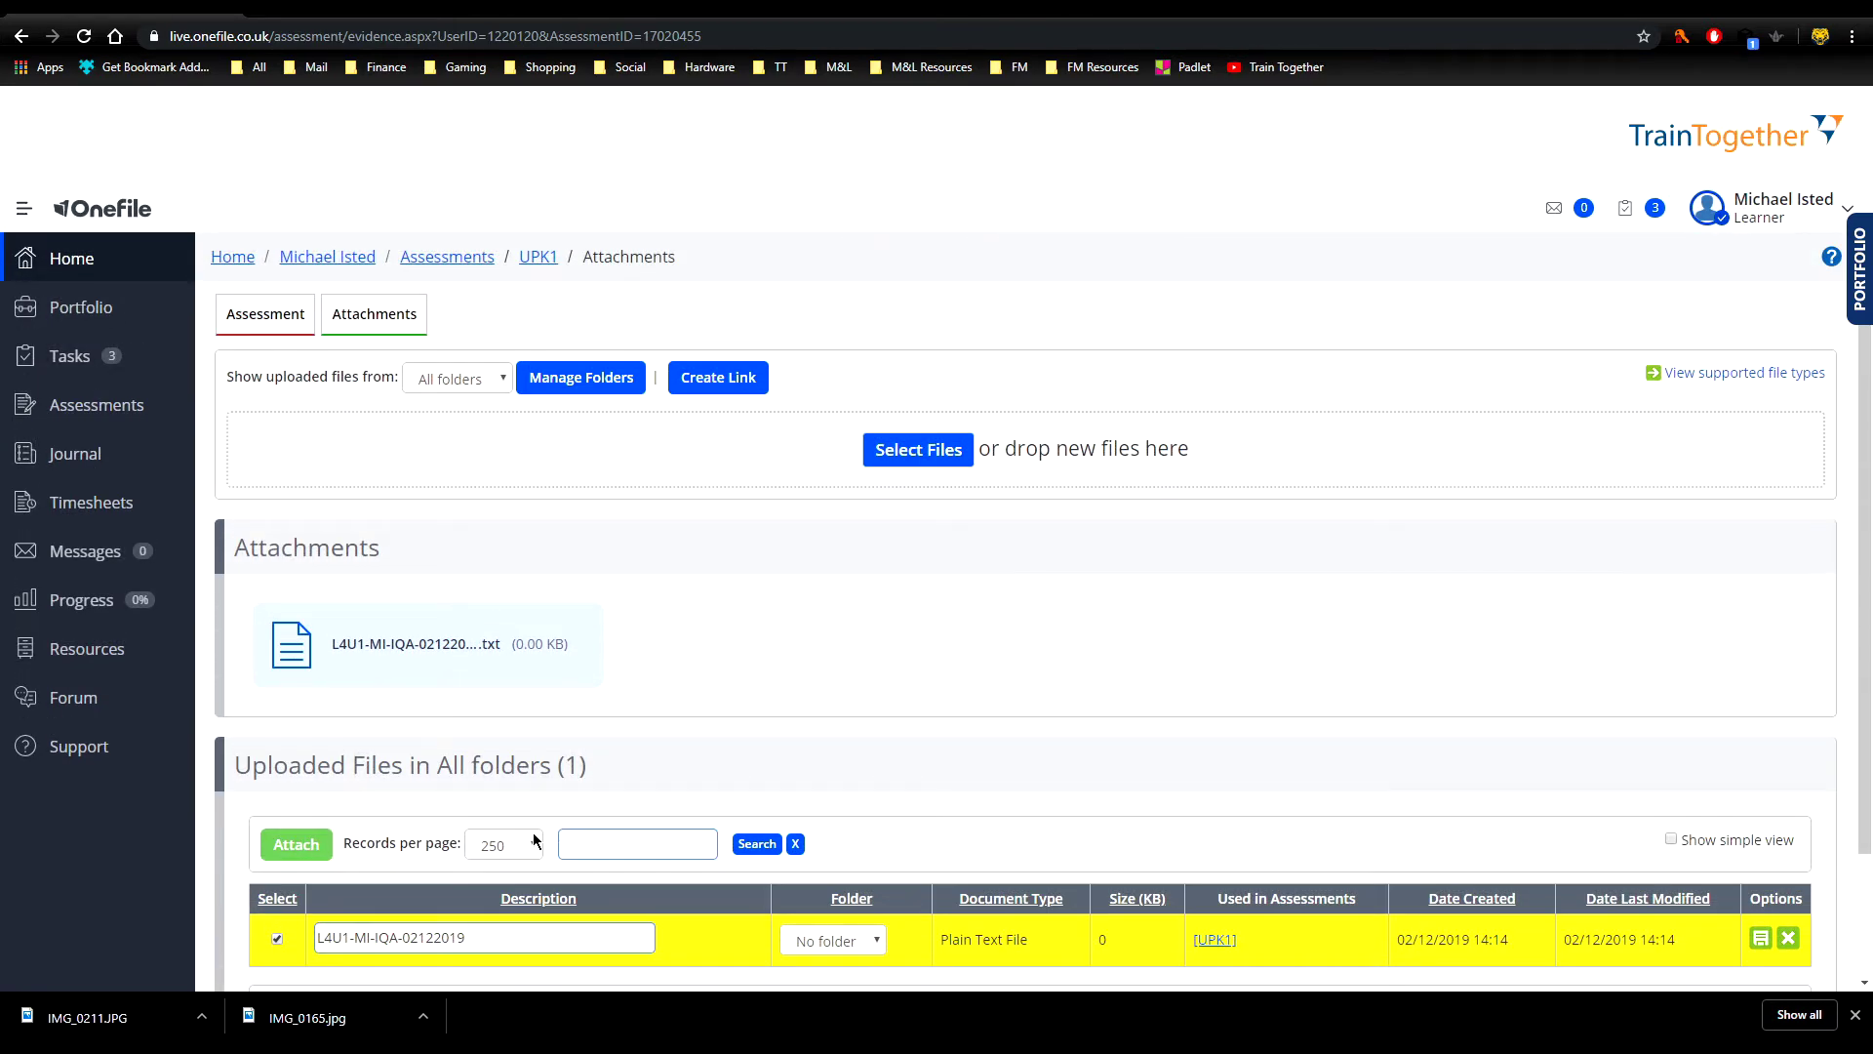
click(593, 392)
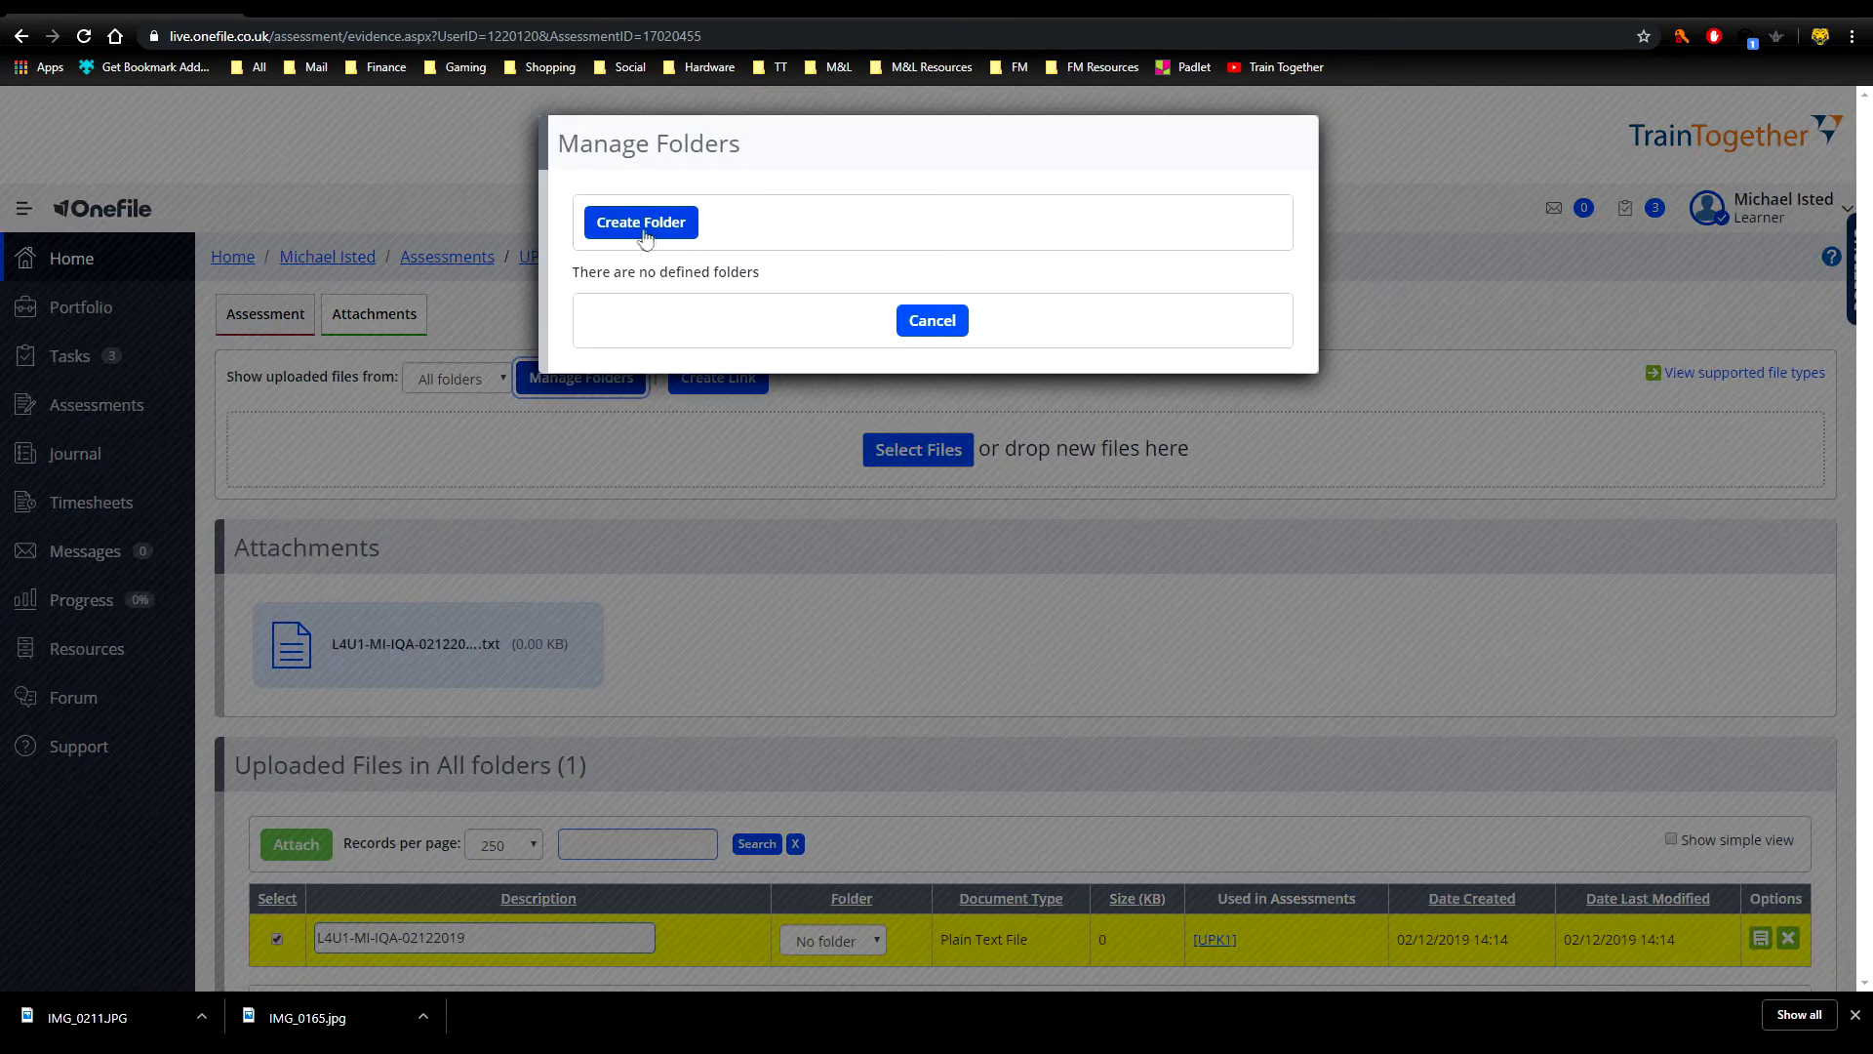
click(644, 232)
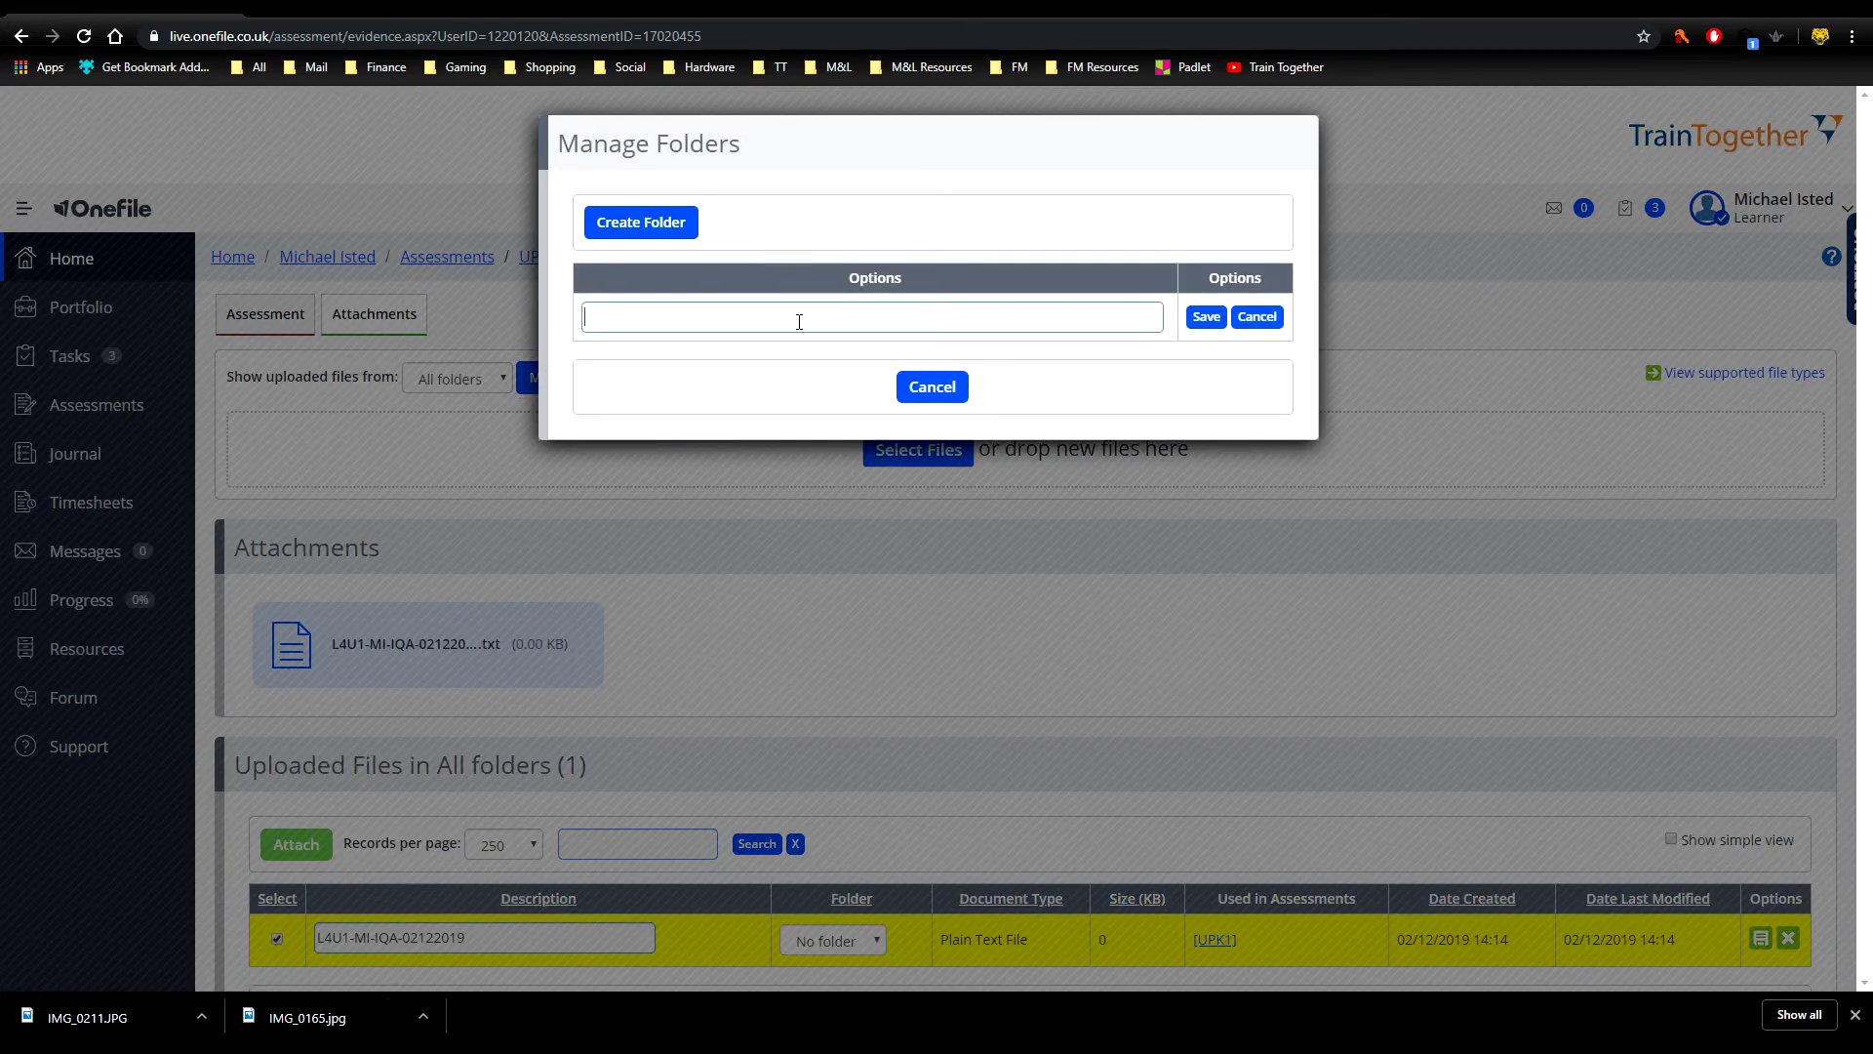
text(Unit 1)
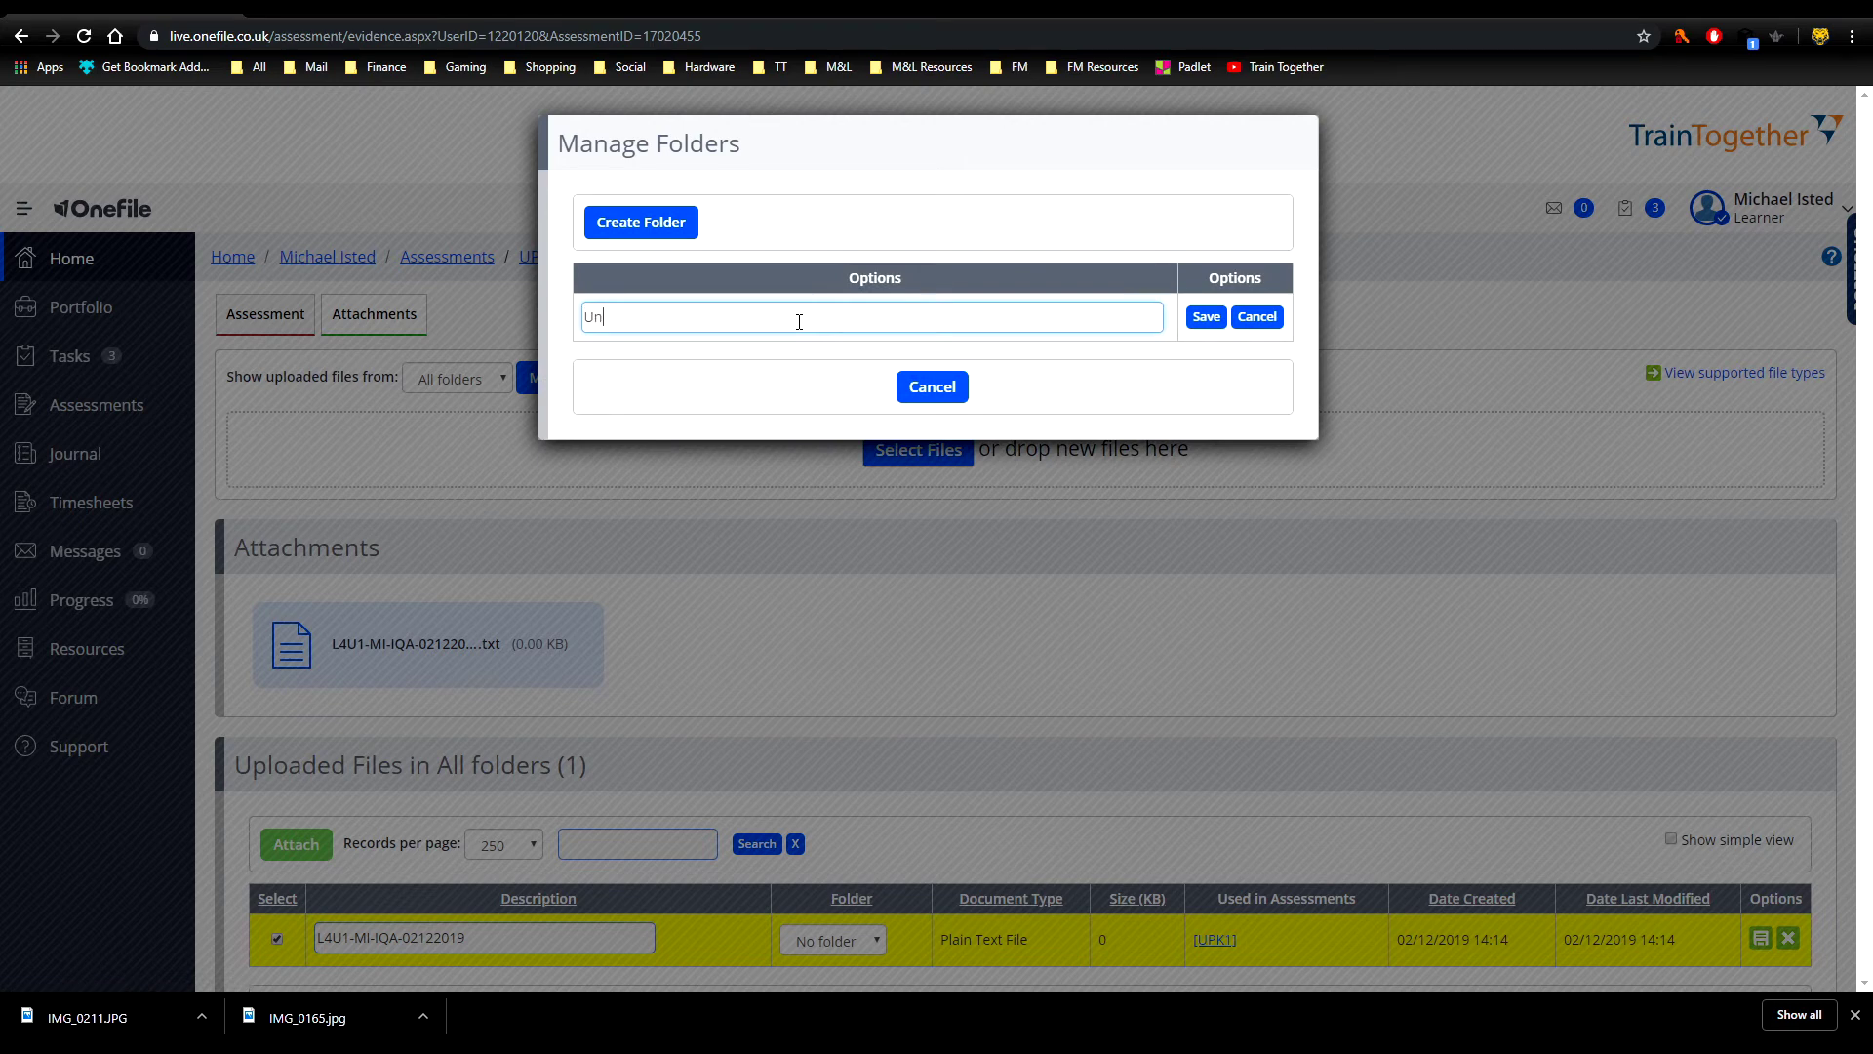
click(1206, 316)
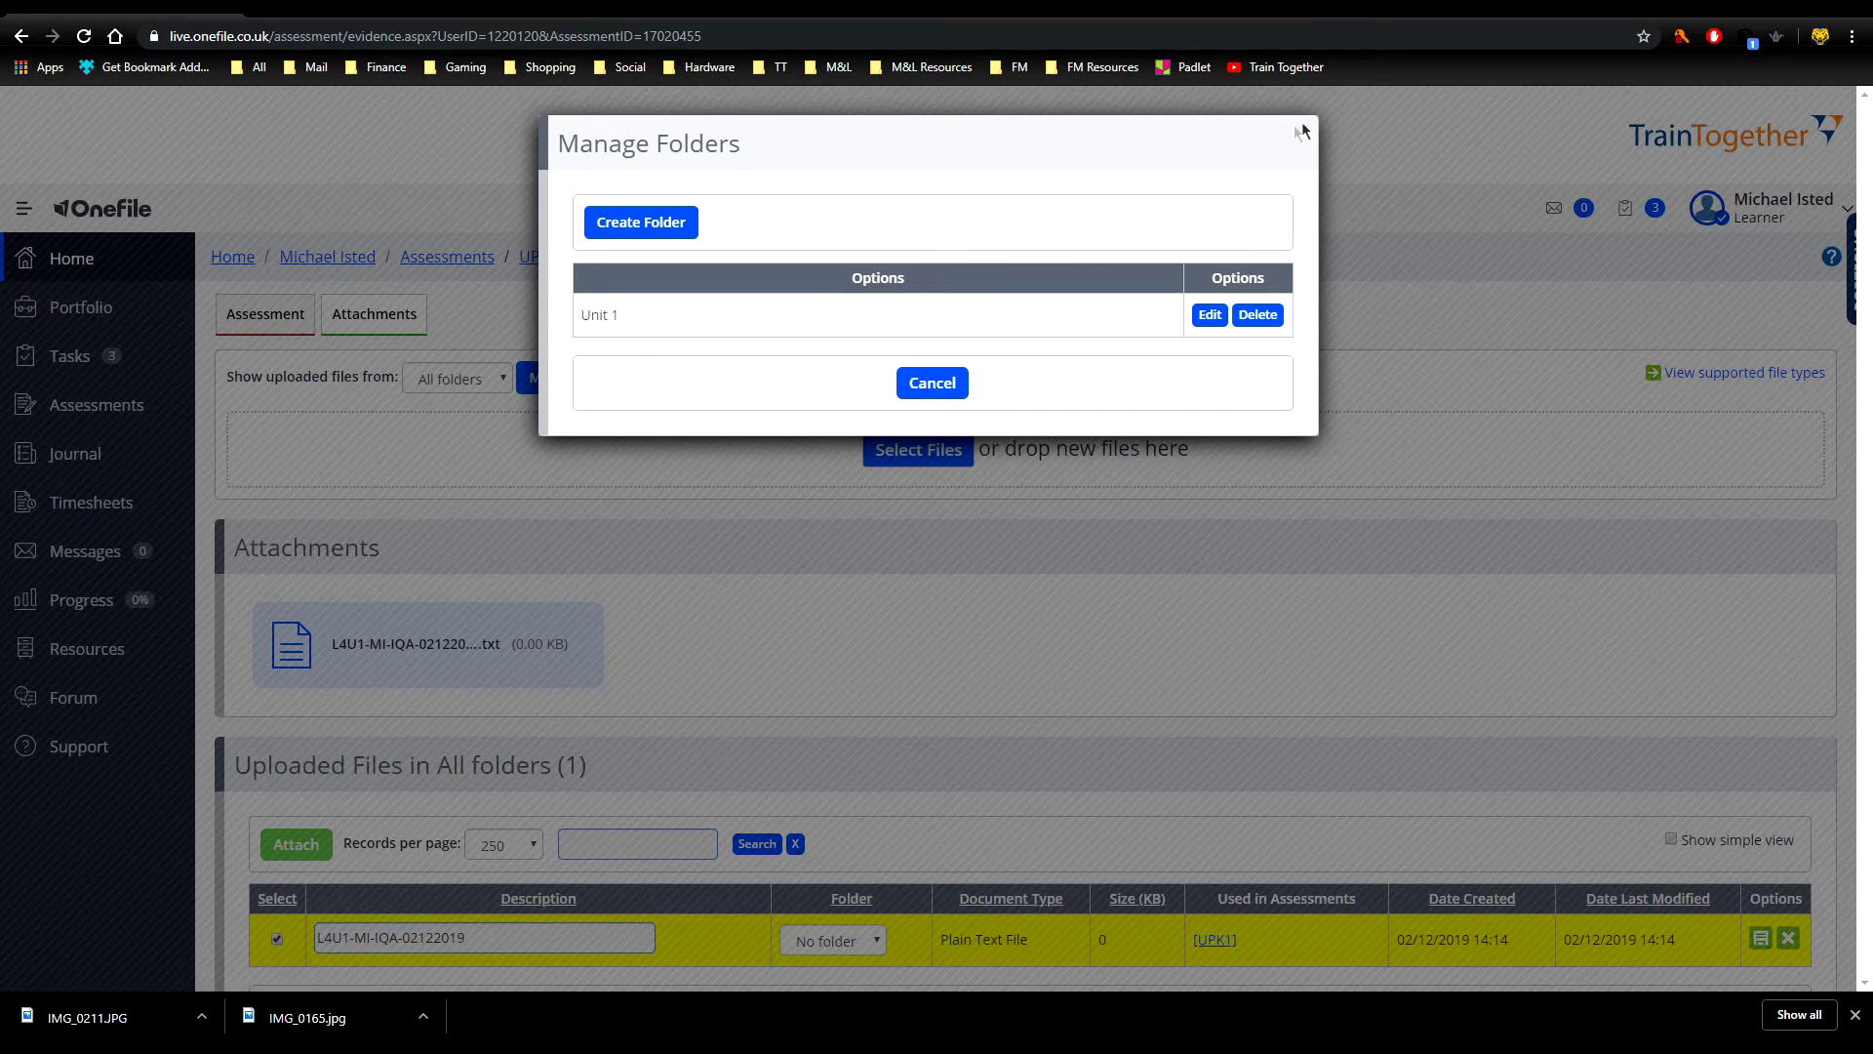
click(908, 390)
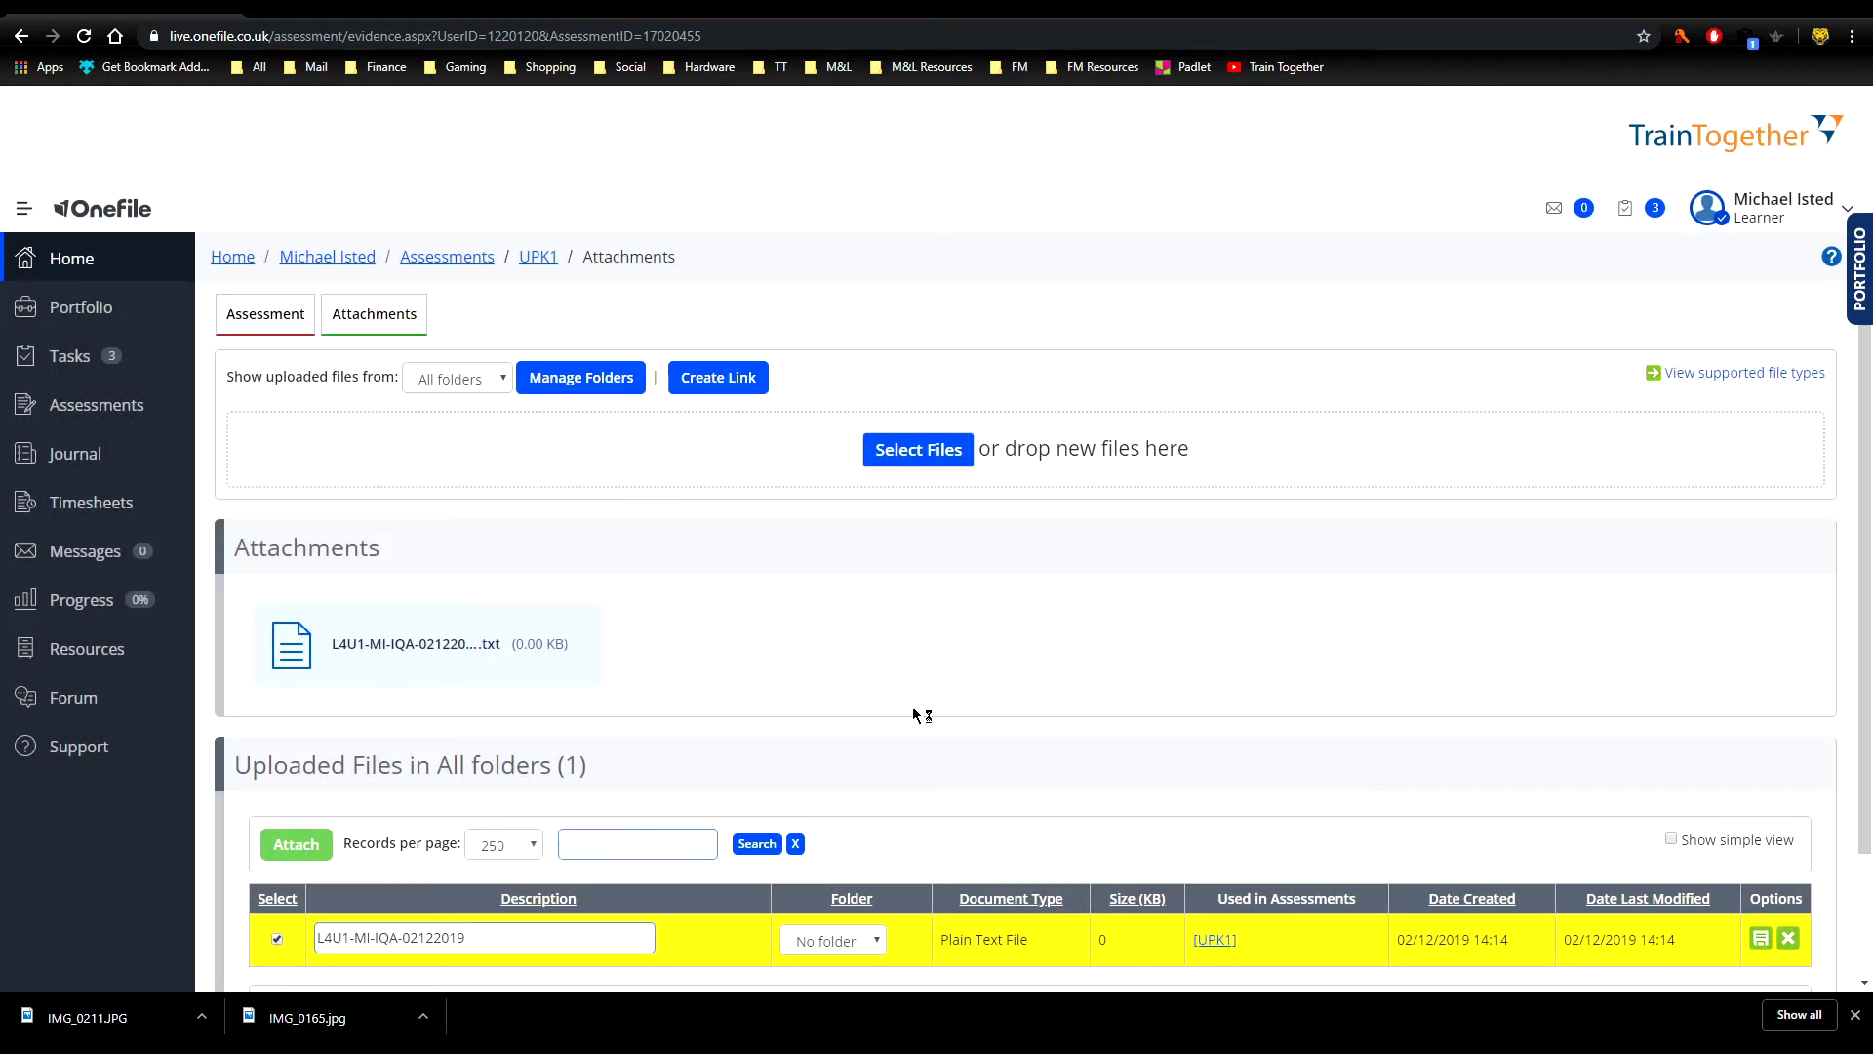
- Assign the uploaded file L4U1-MI-IQA-02122019 to the Unit 1 folder, save it and attach it to the assessment
scroll(917, 715, down, 2)
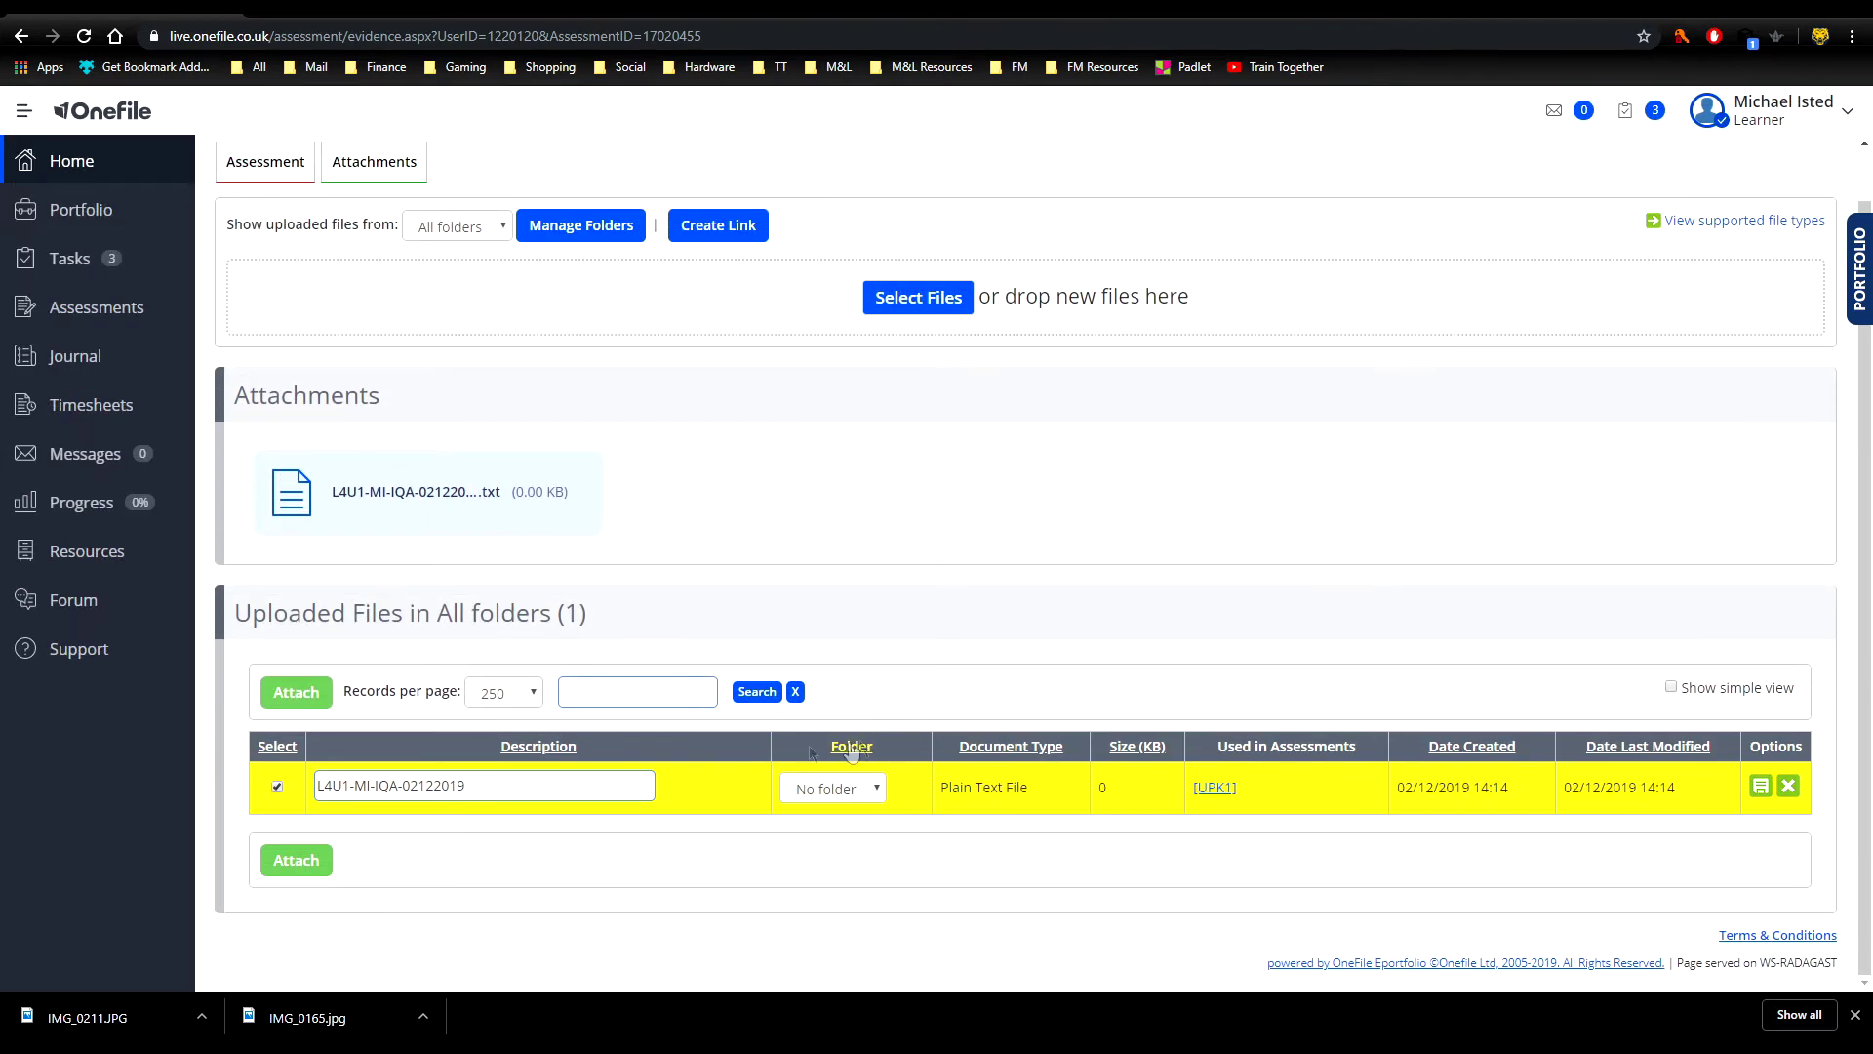
click(876, 790)
click(319, 785)
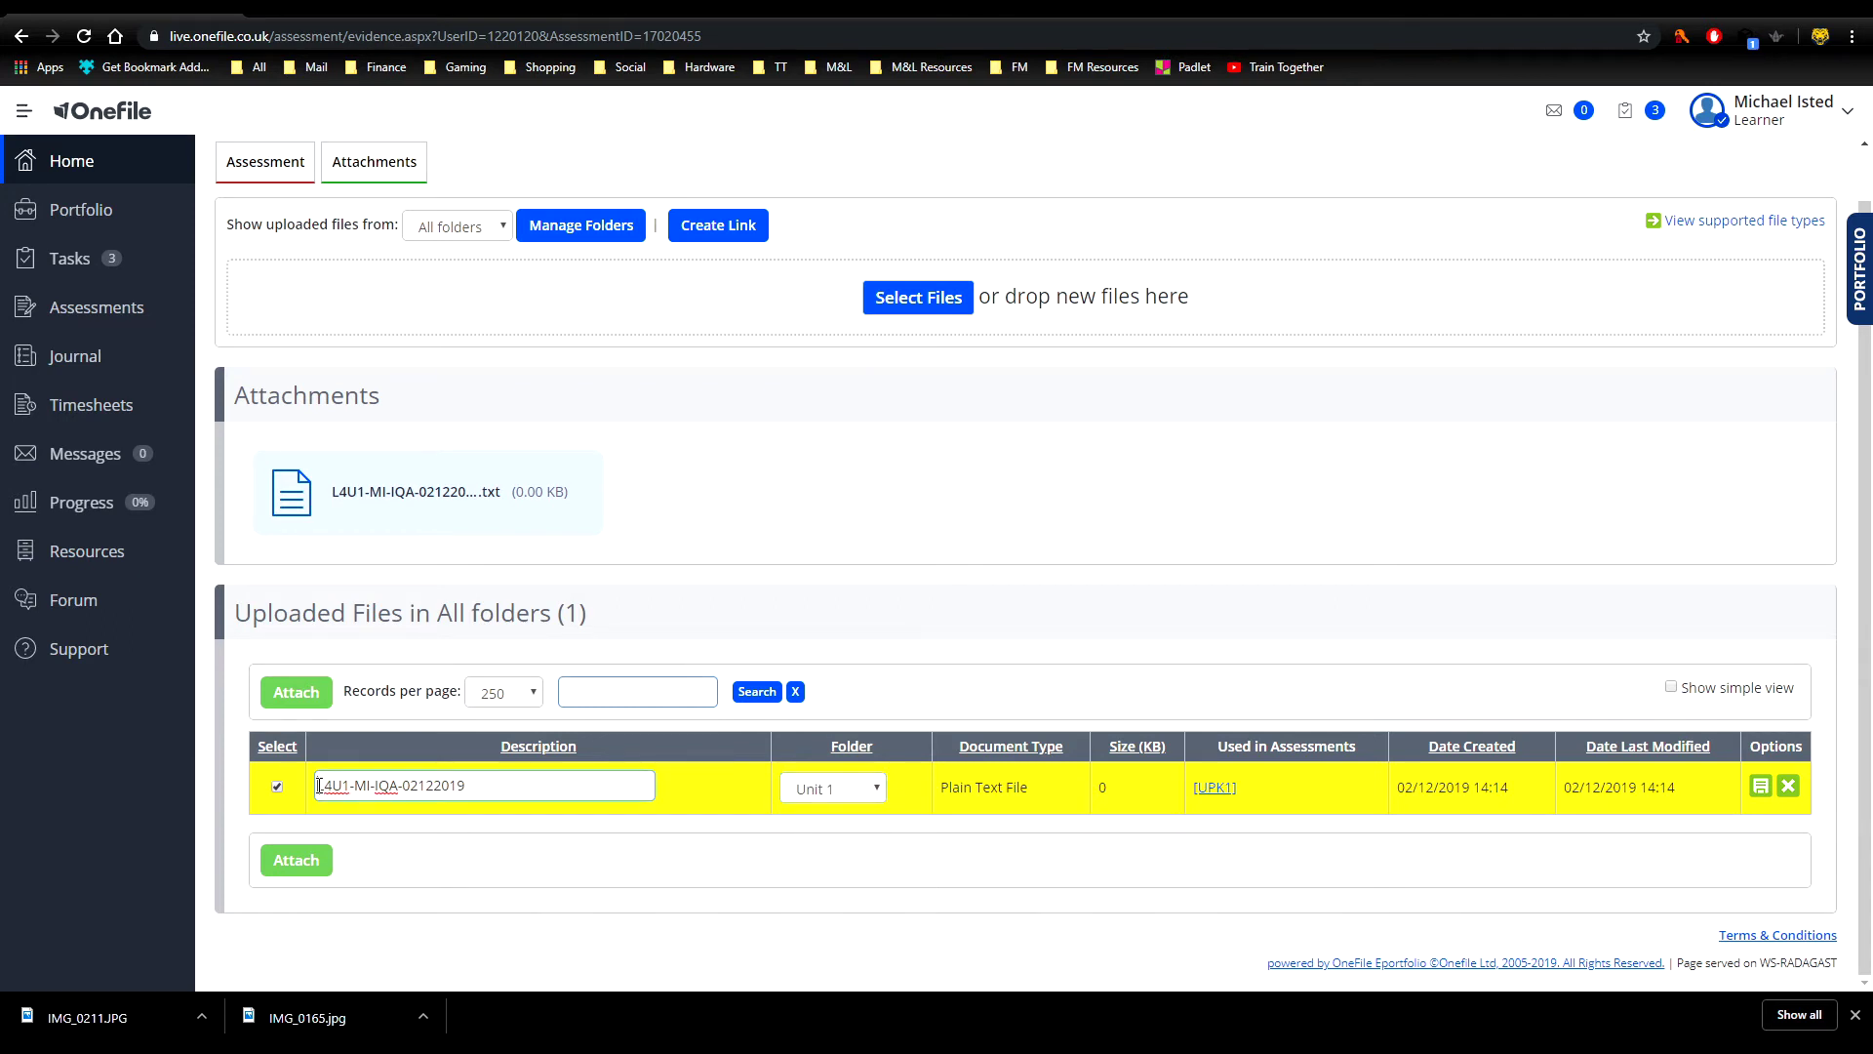
drag(319, 785, 469, 786)
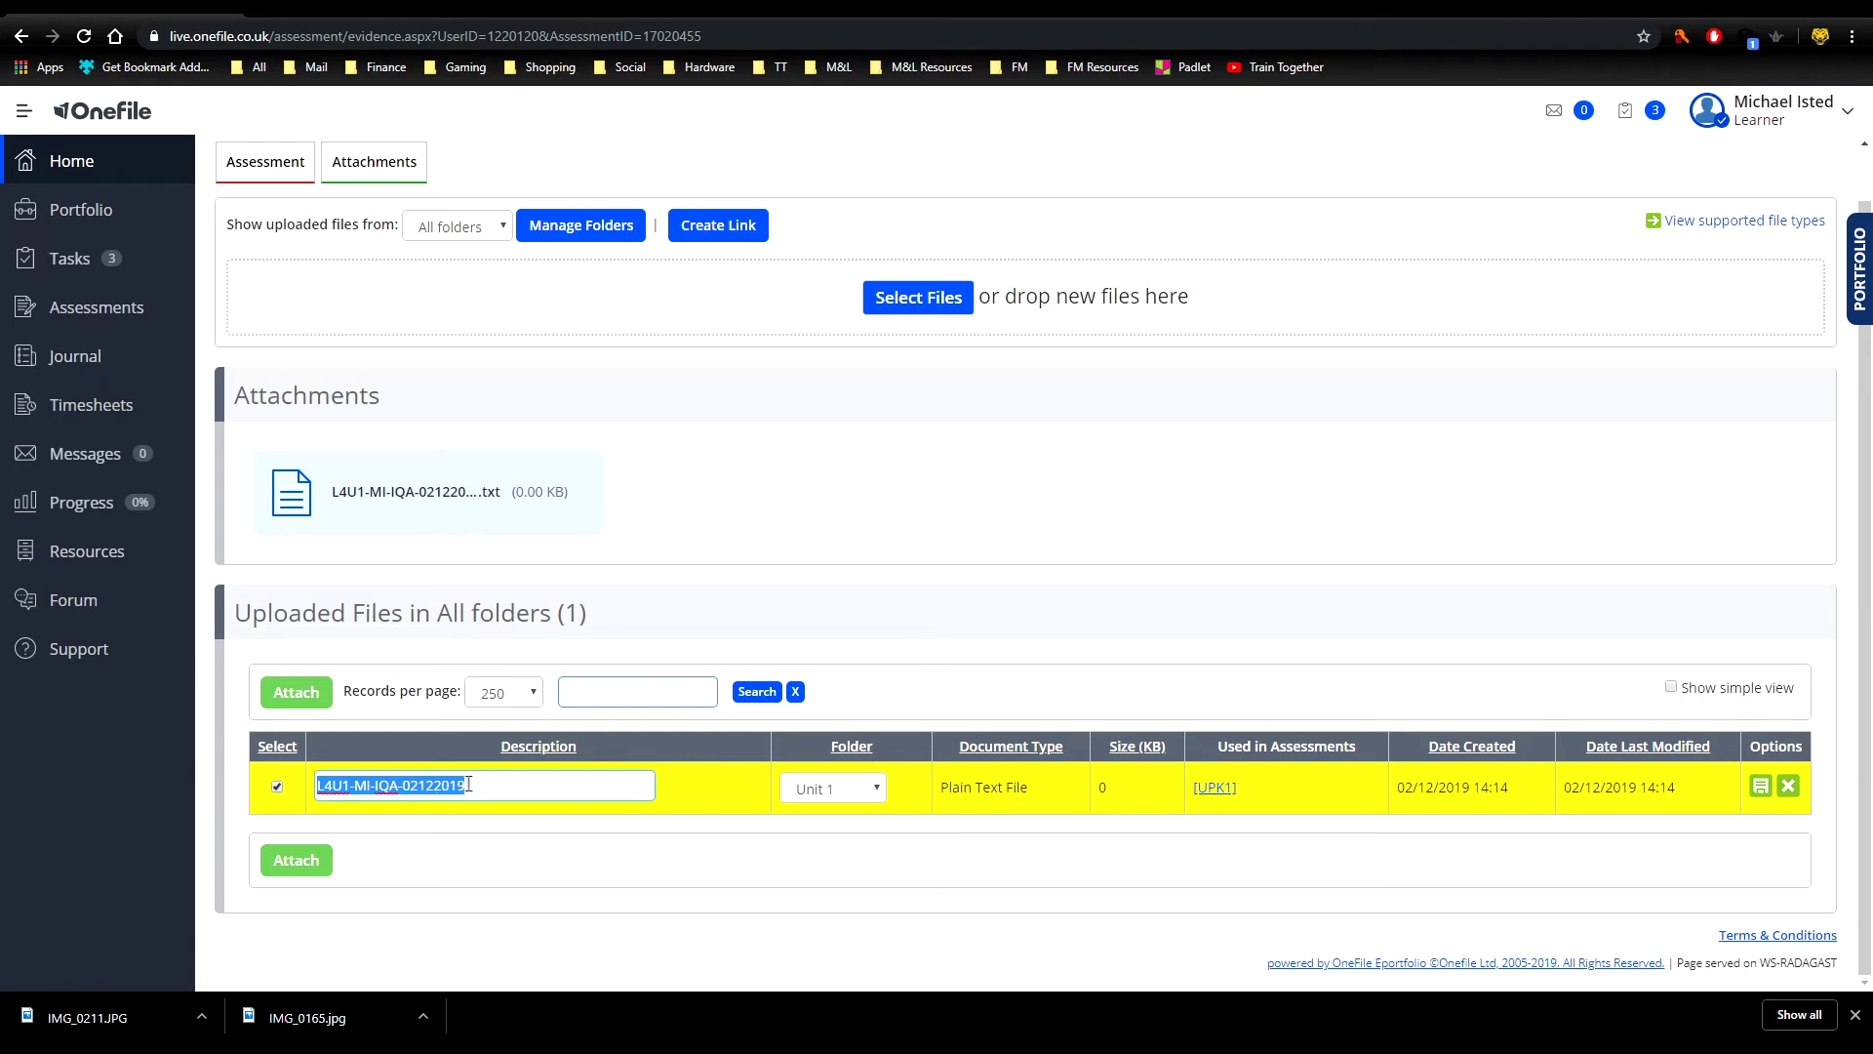
click(499, 862)
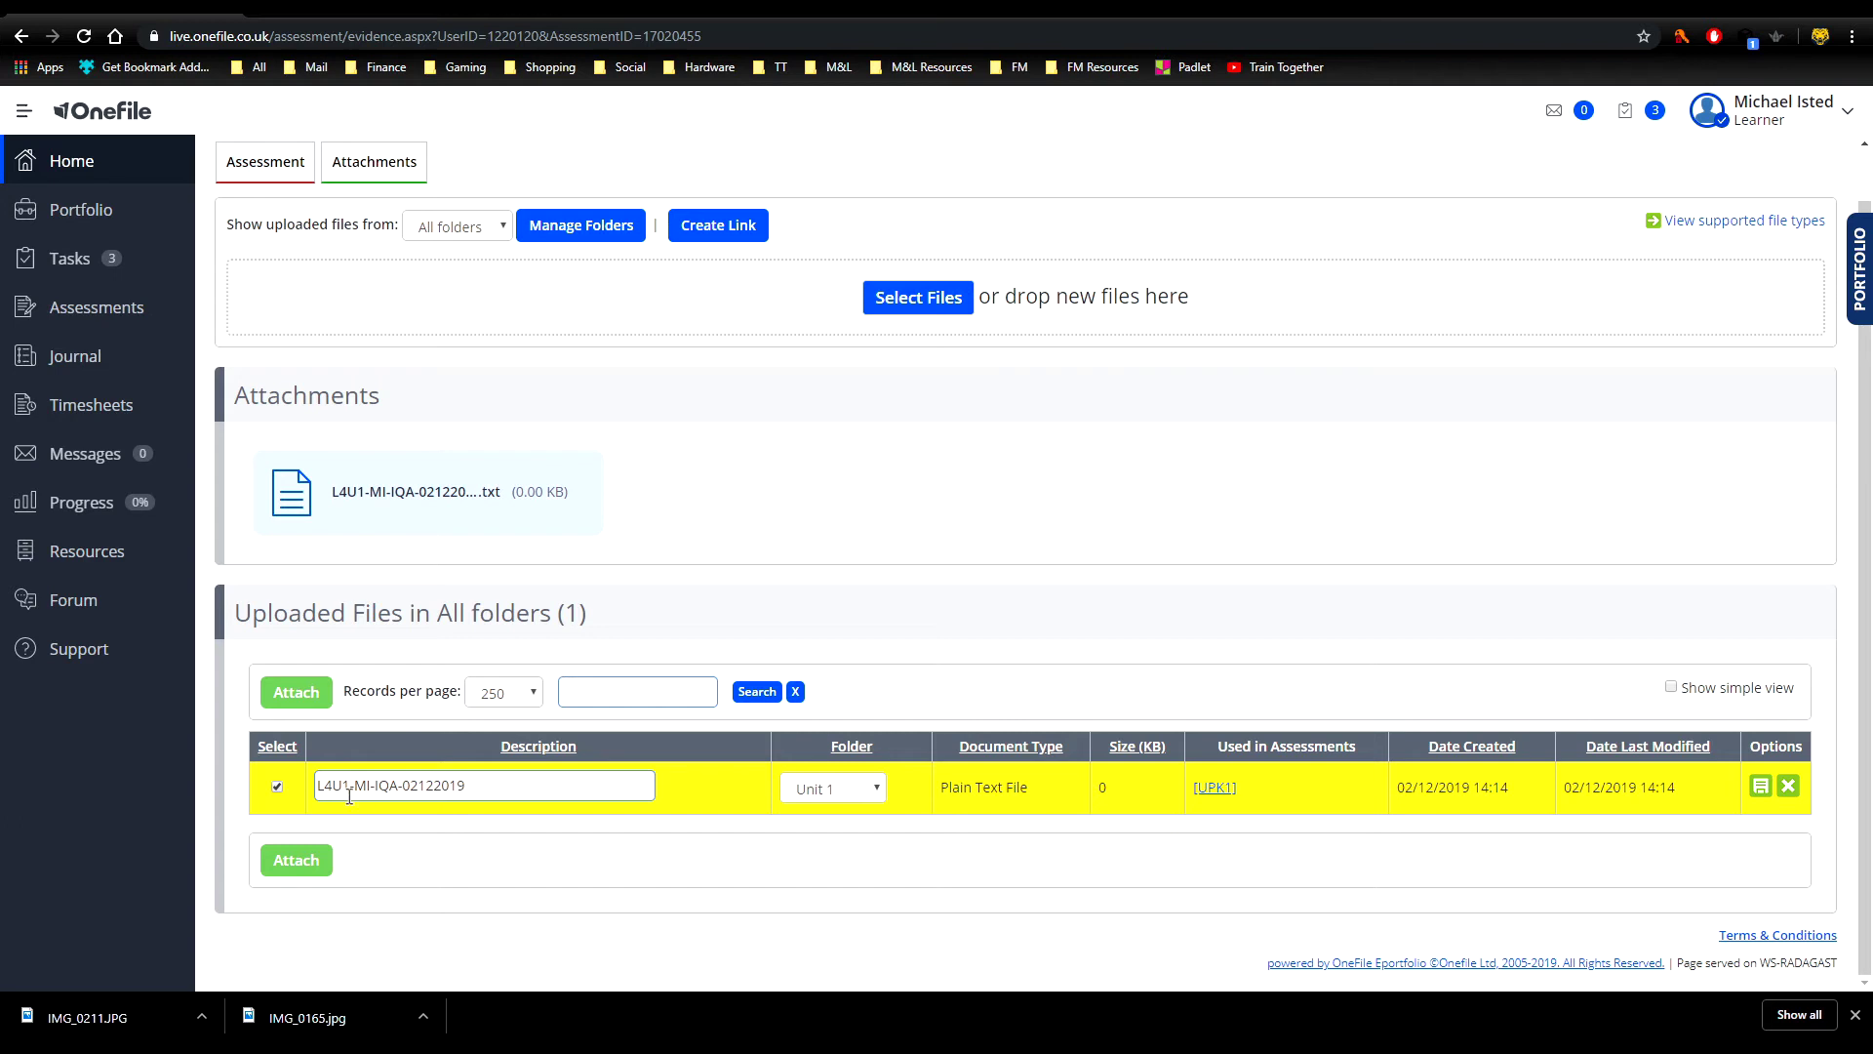
click(1761, 786)
click(296, 858)
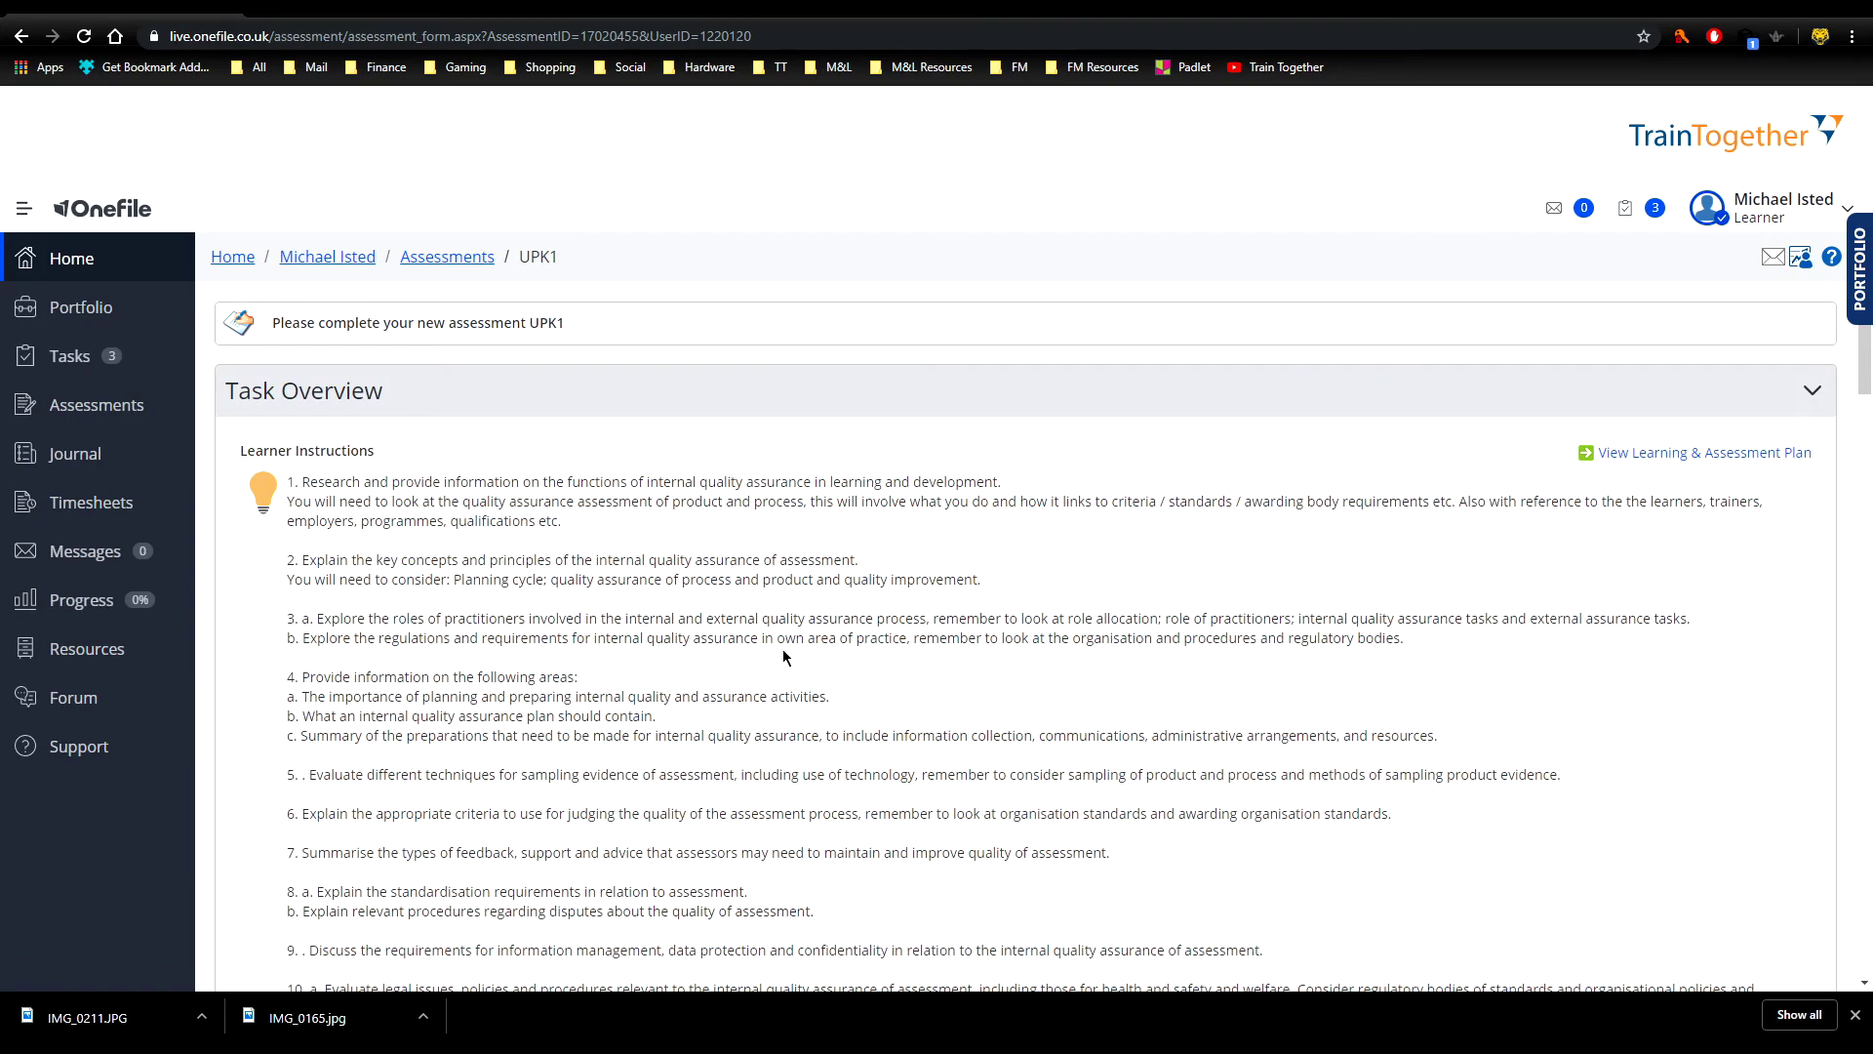
- Write feedback to the assessor reading "Dear tutor" with "please see attached" on a new line
scroll(785, 657, down, 15)
scroll(781, 656, down, 10)
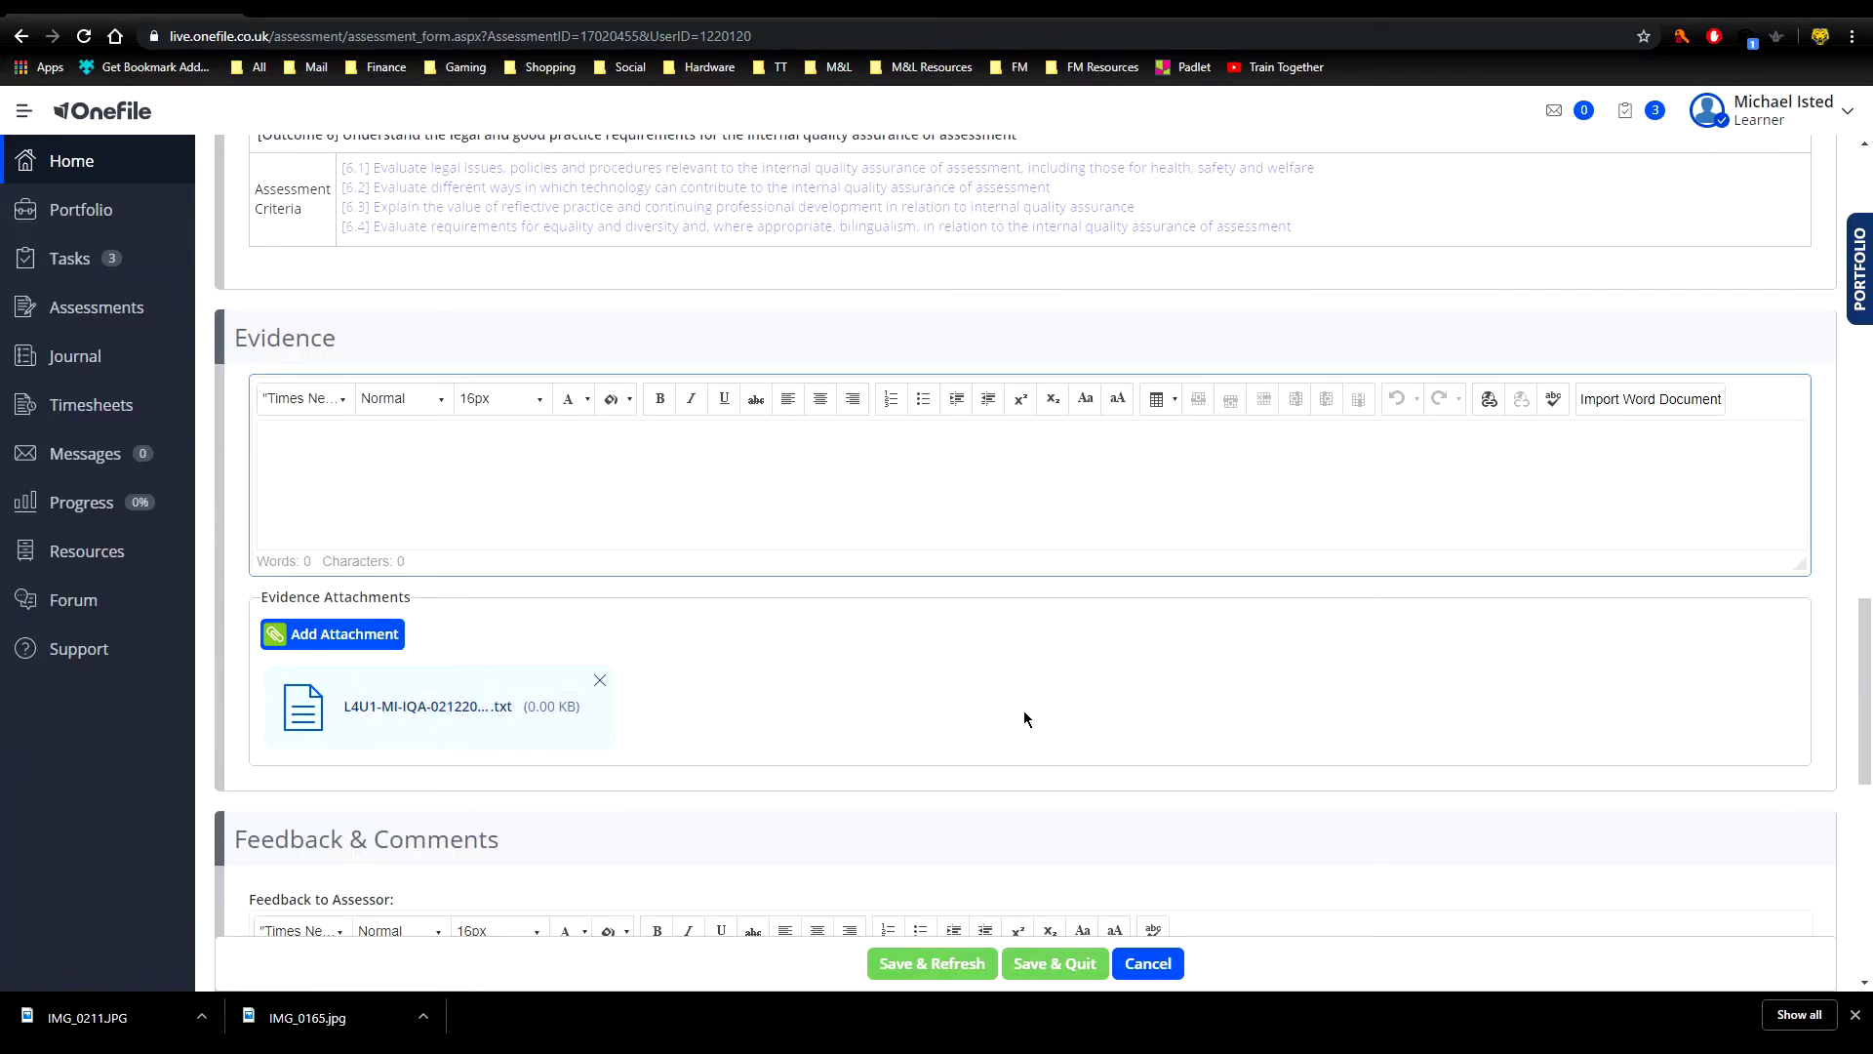
scroll(1022, 716, down, 4)
click(334, 594)
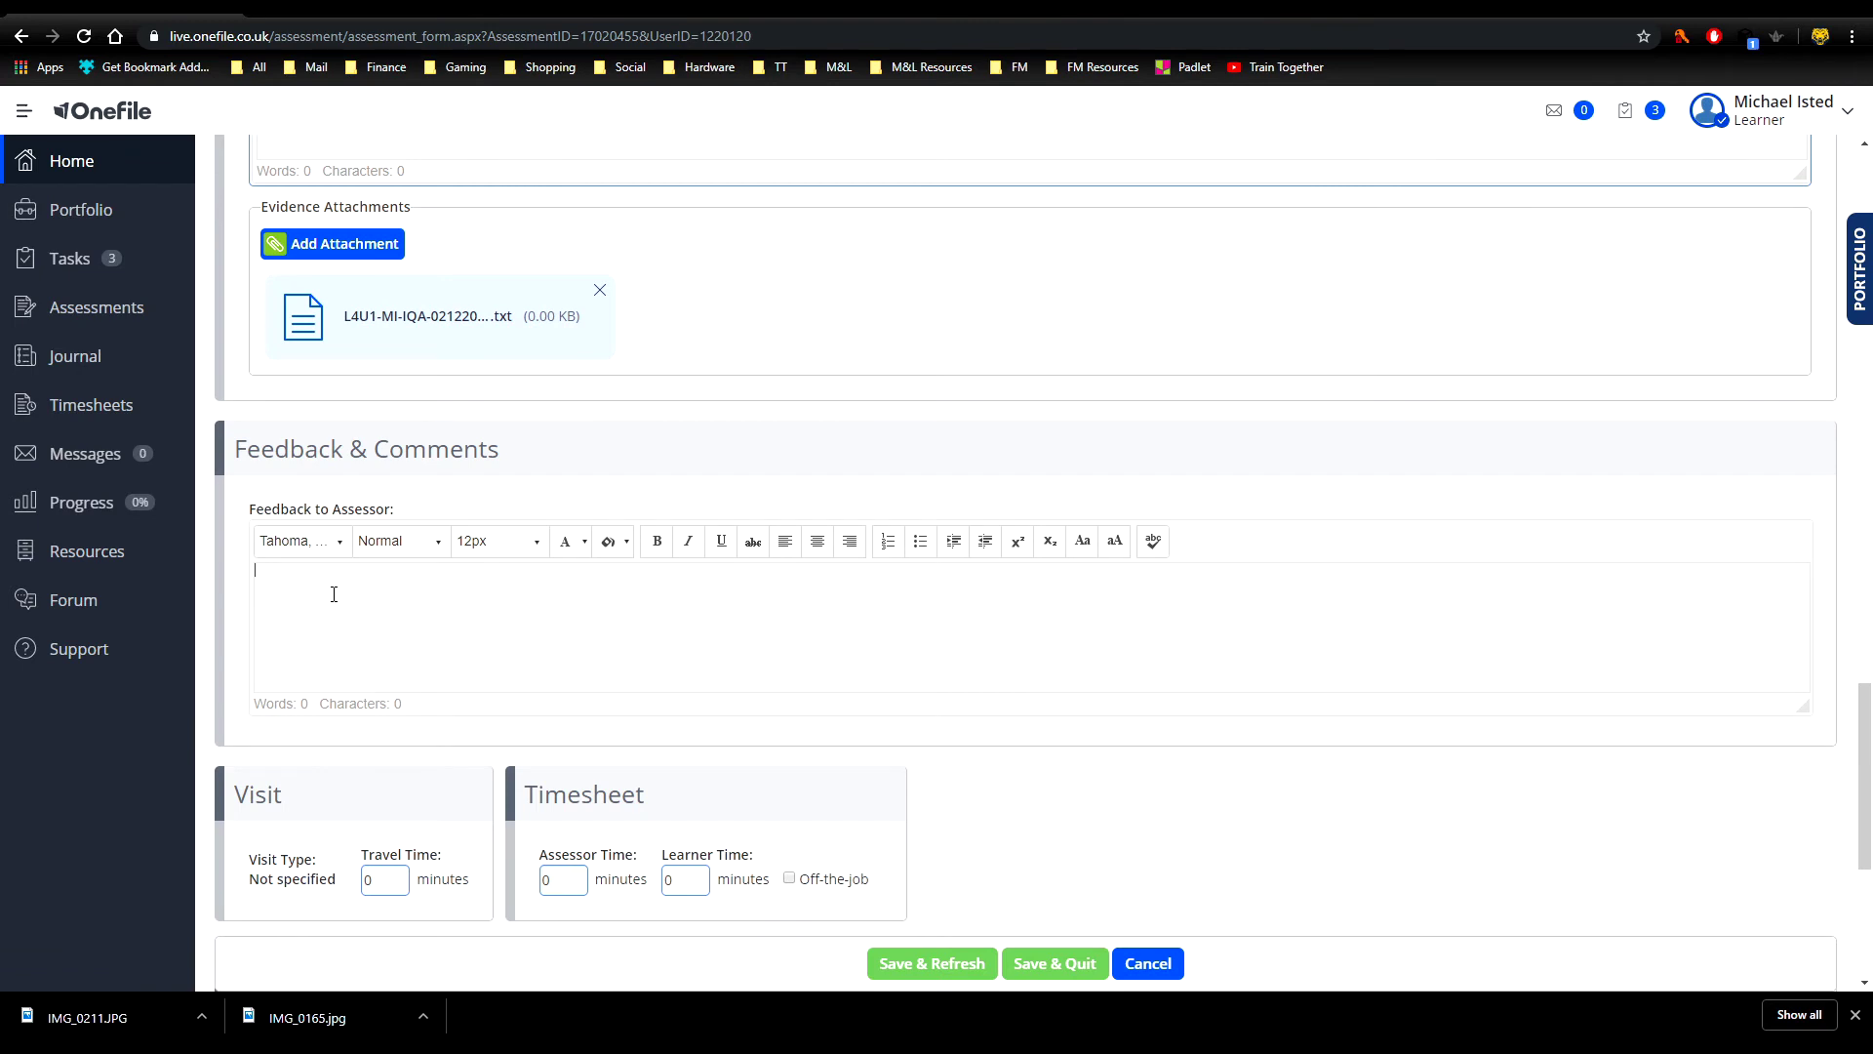
text(Dear tutor please see attached)
key(BackSpace)
key(BackSpace)
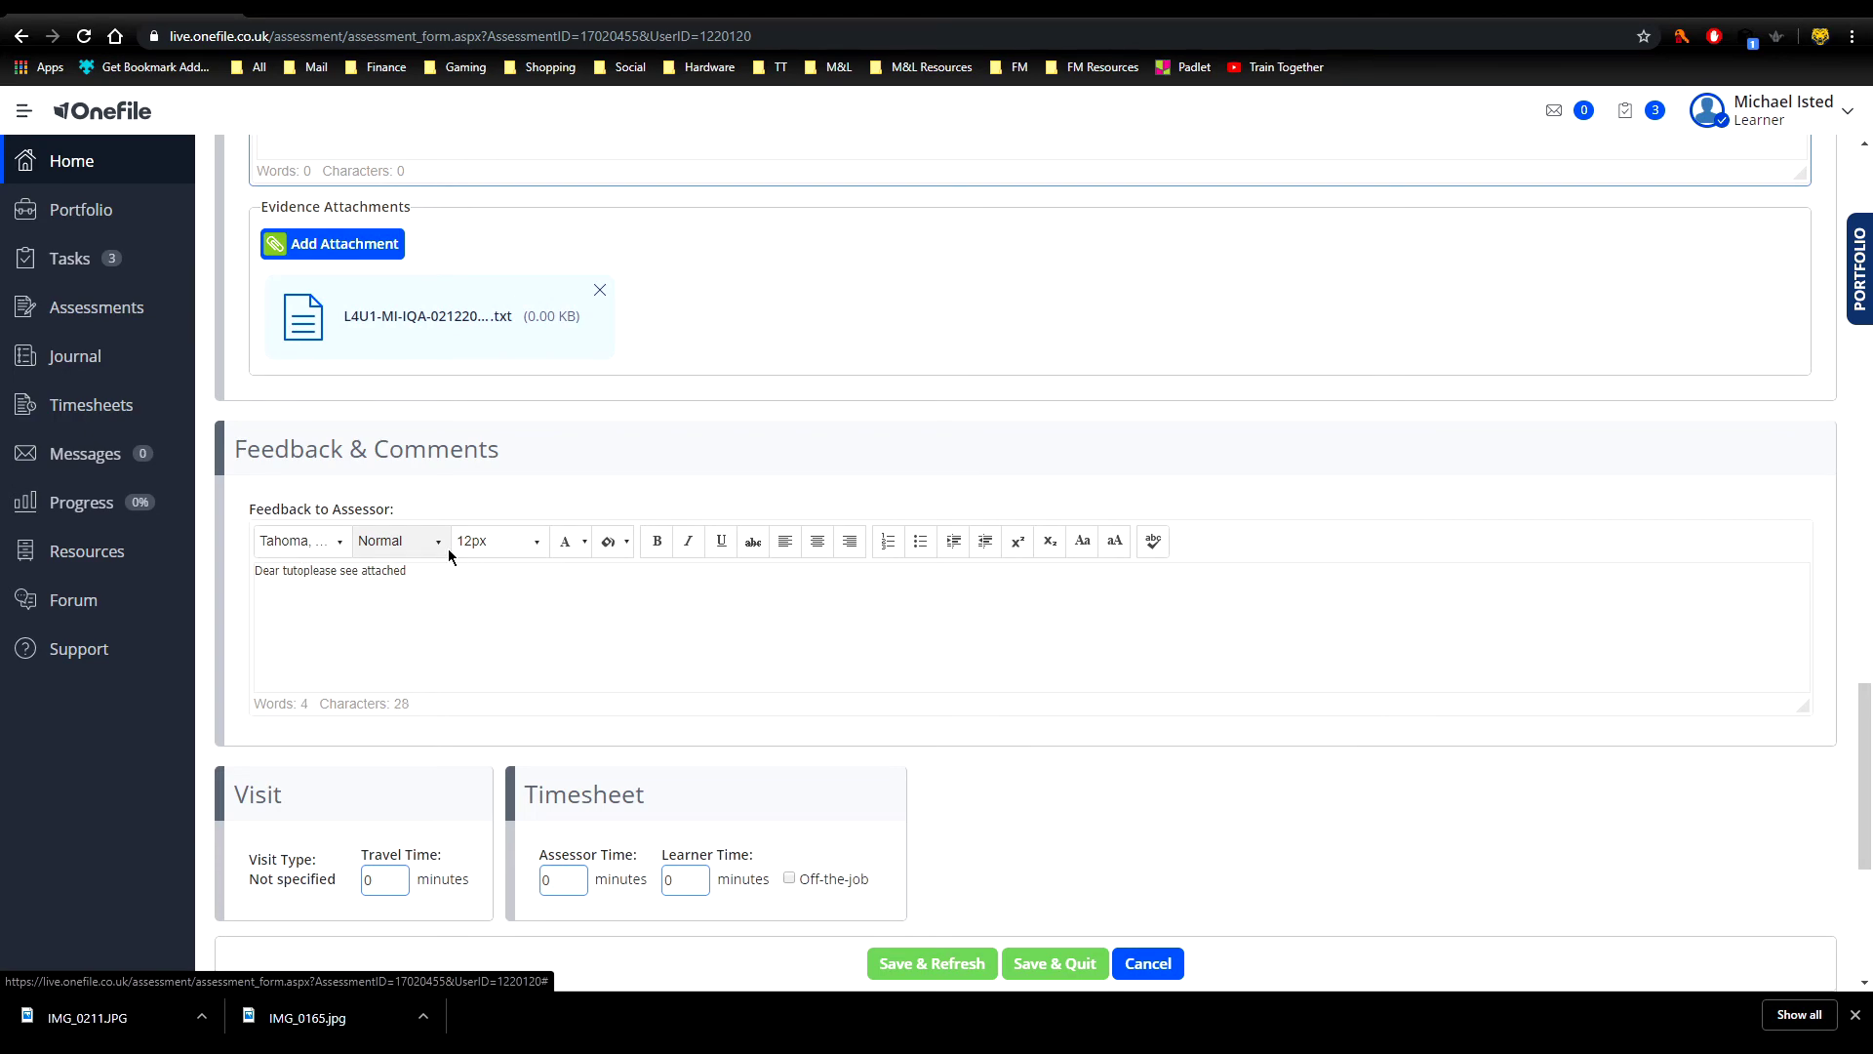
text(r)
key(Return)
- Record 120 minutes of off-the-job learner time in the timesheet and sign the learner's declaration as completed
scroll(629, 642, down, 5)
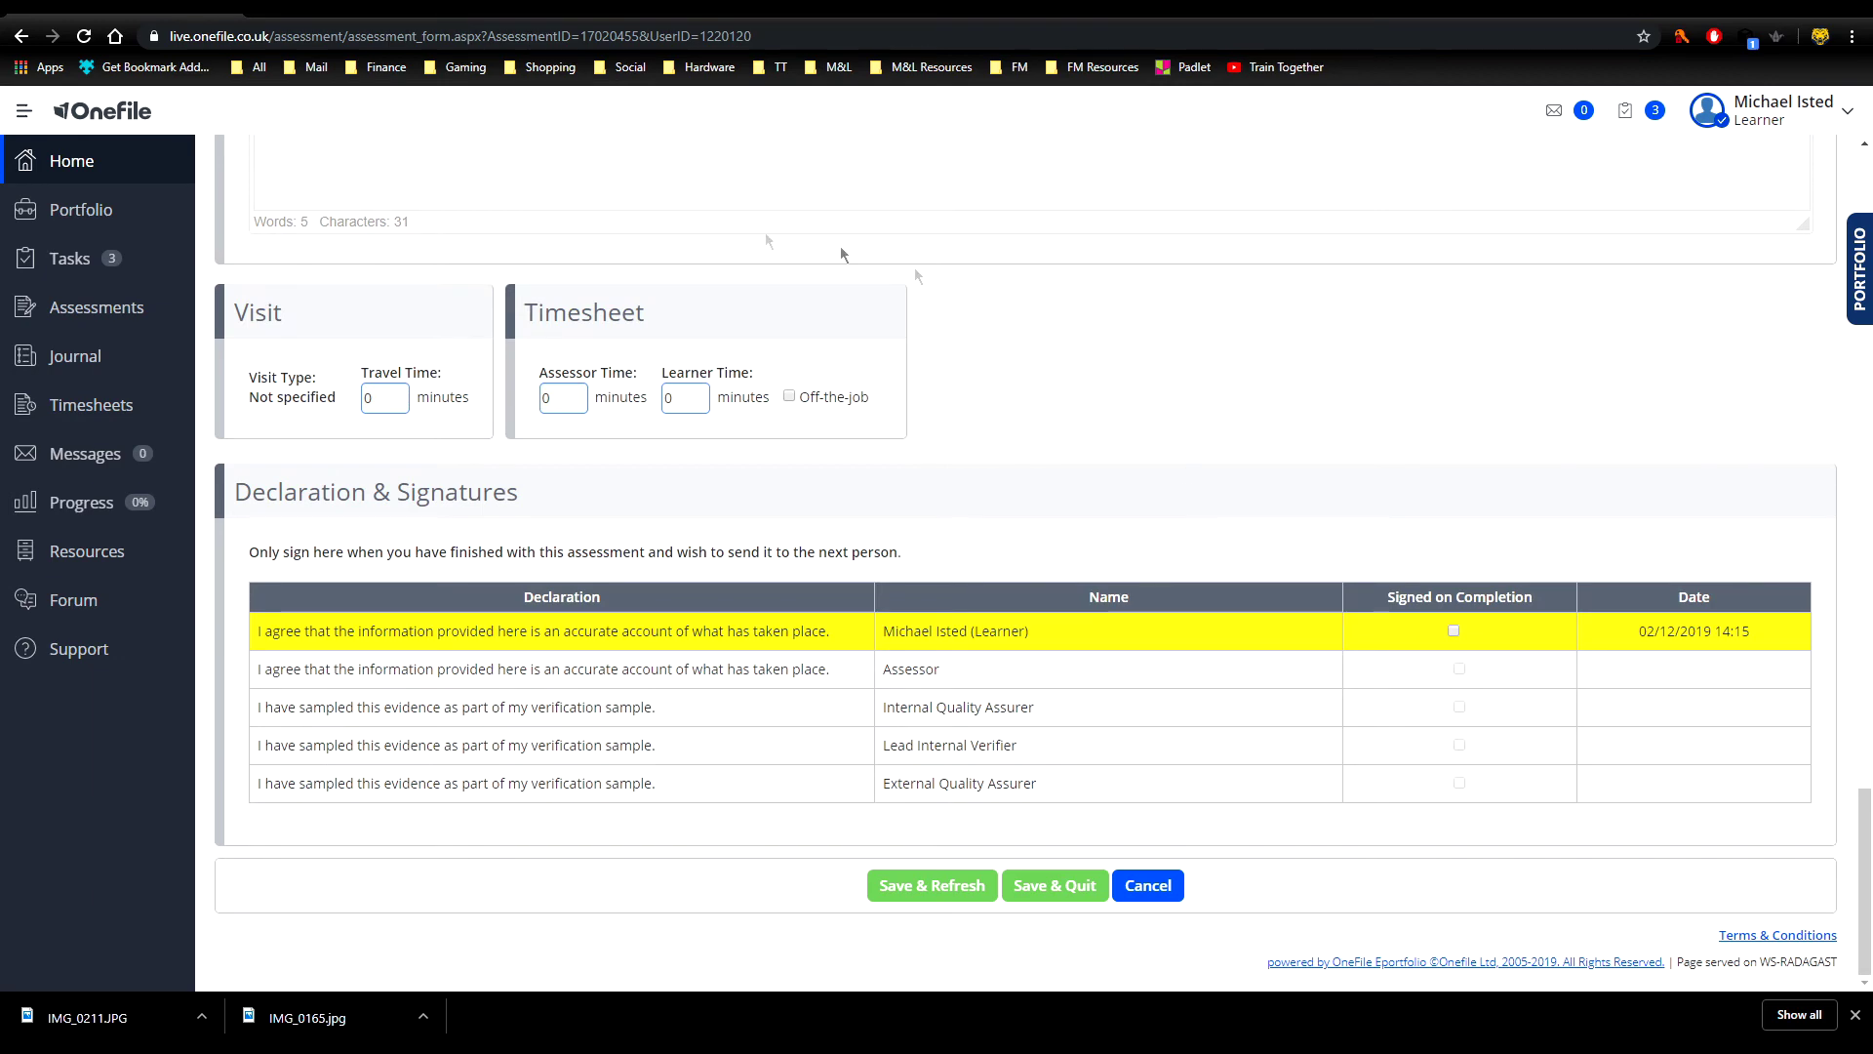
scroll(377, 226, up, 2)
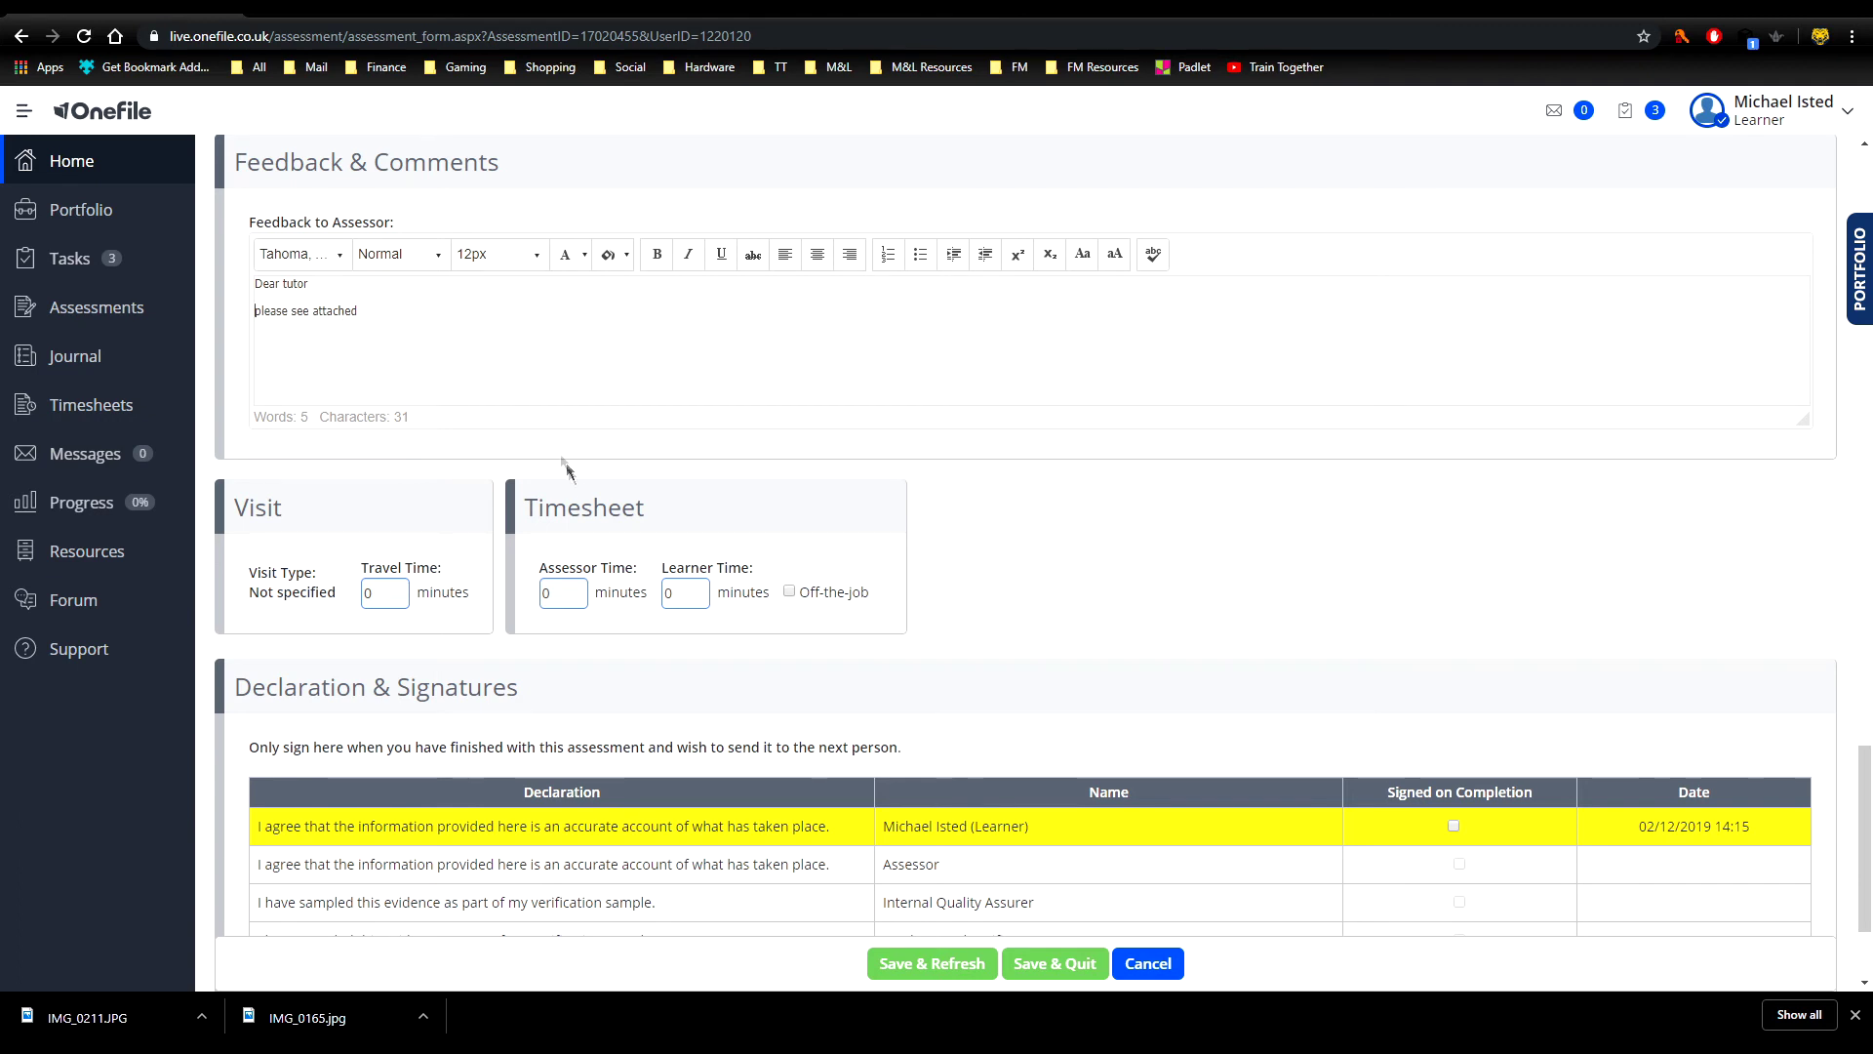
click(684, 594)
text(120)
click(790, 591)
scroll(1235, 576, down, 2)
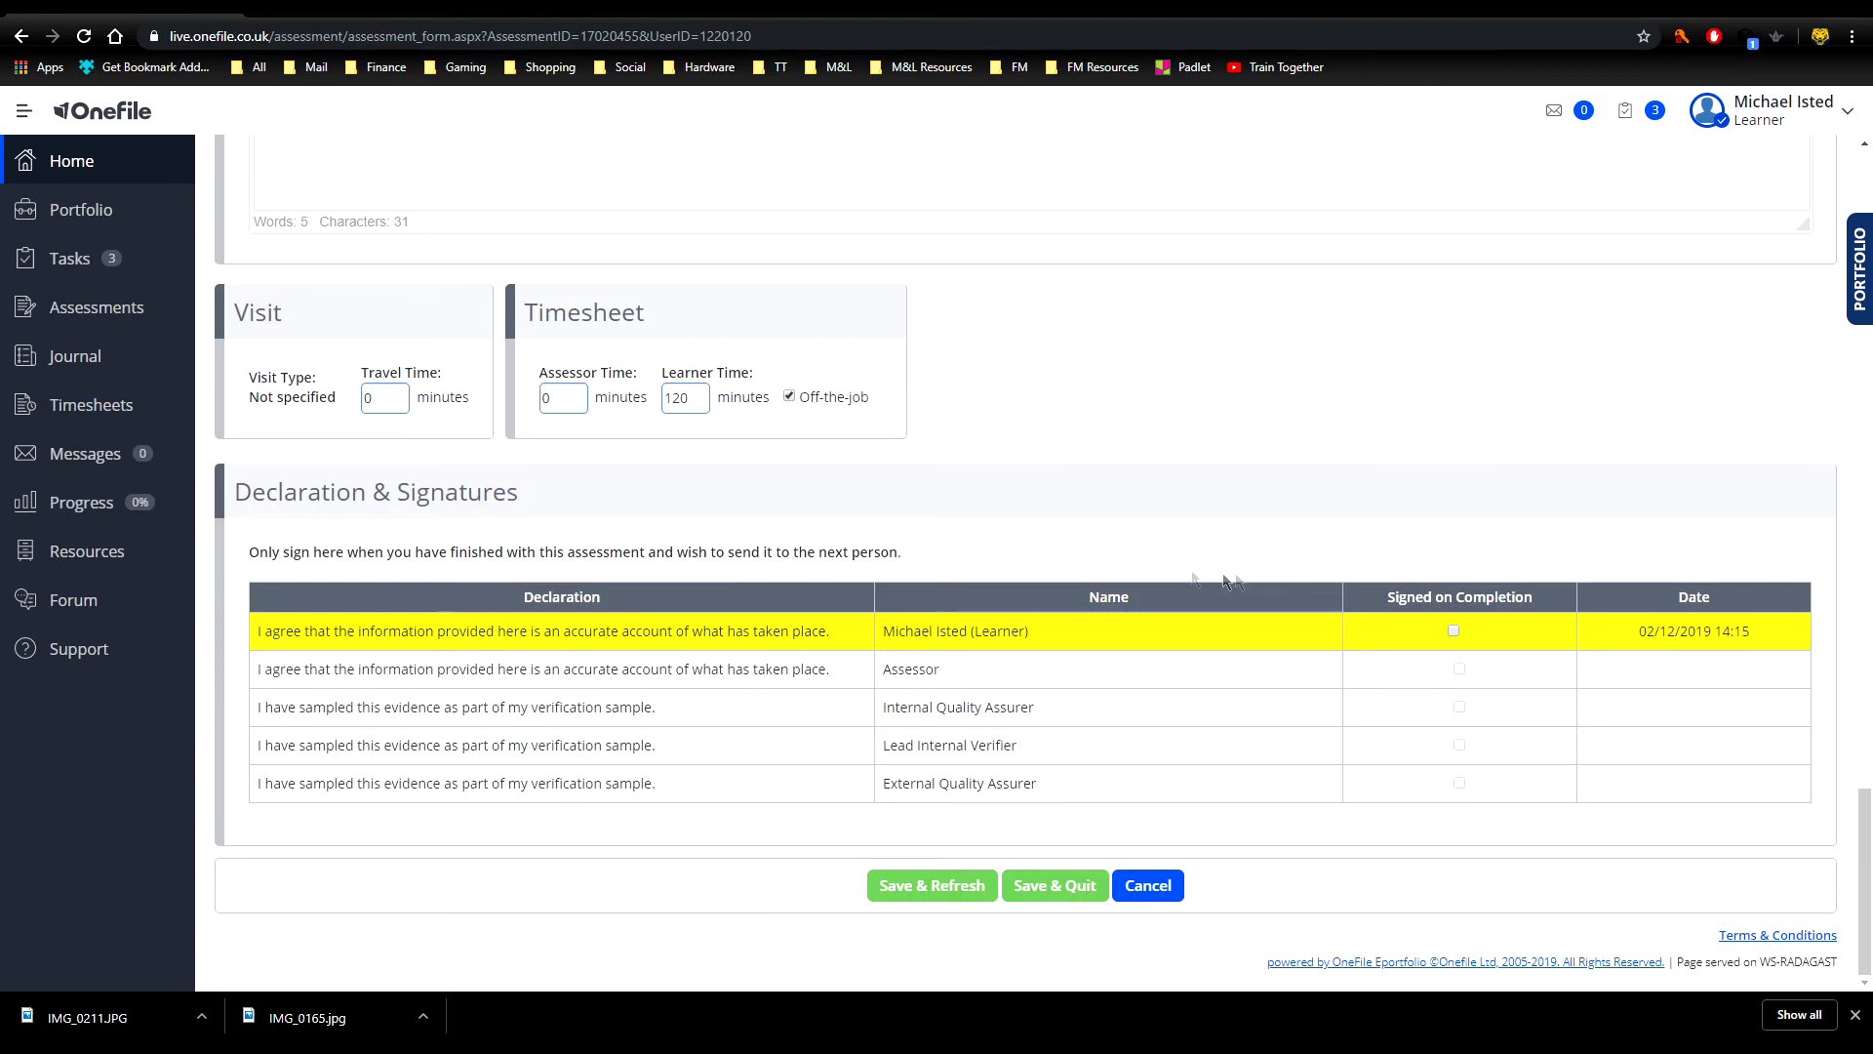
click(1454, 630)
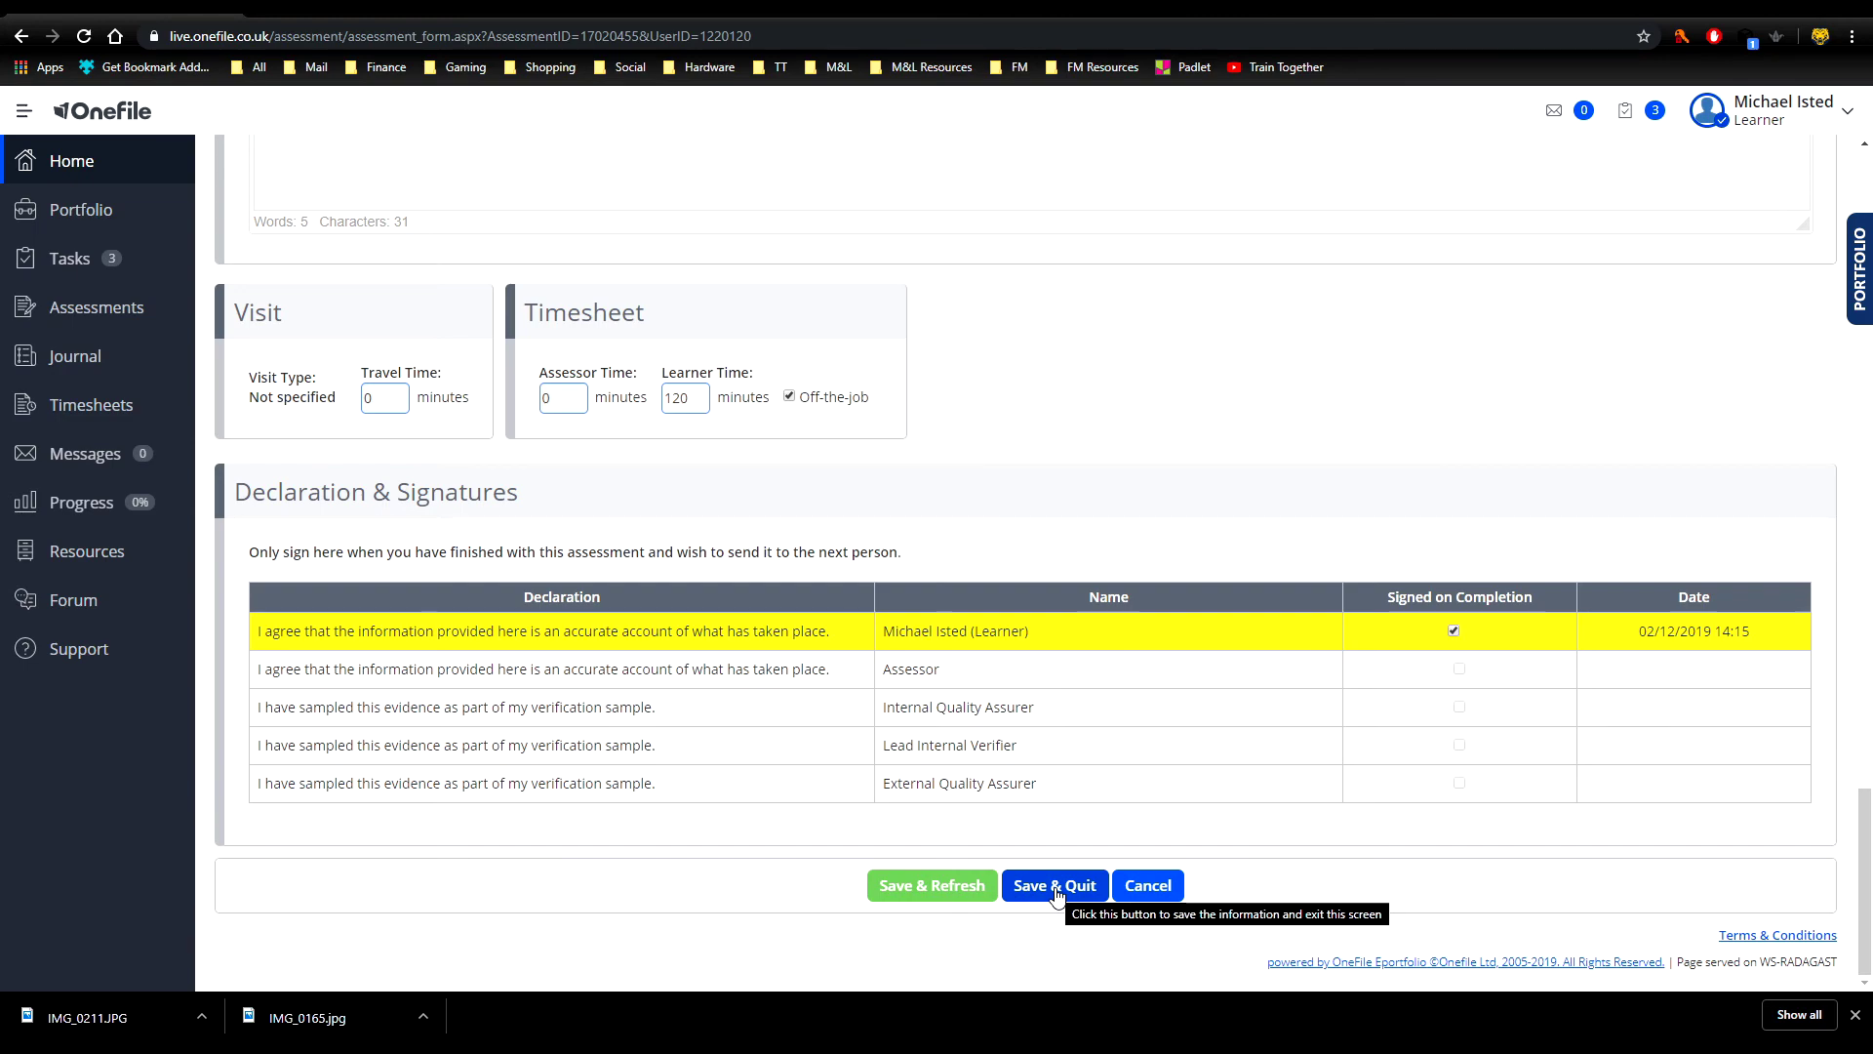
- Leave the UPK1 assessment form without saving its changes and return to the learner's home page
scroll(1057, 892, up, 9)
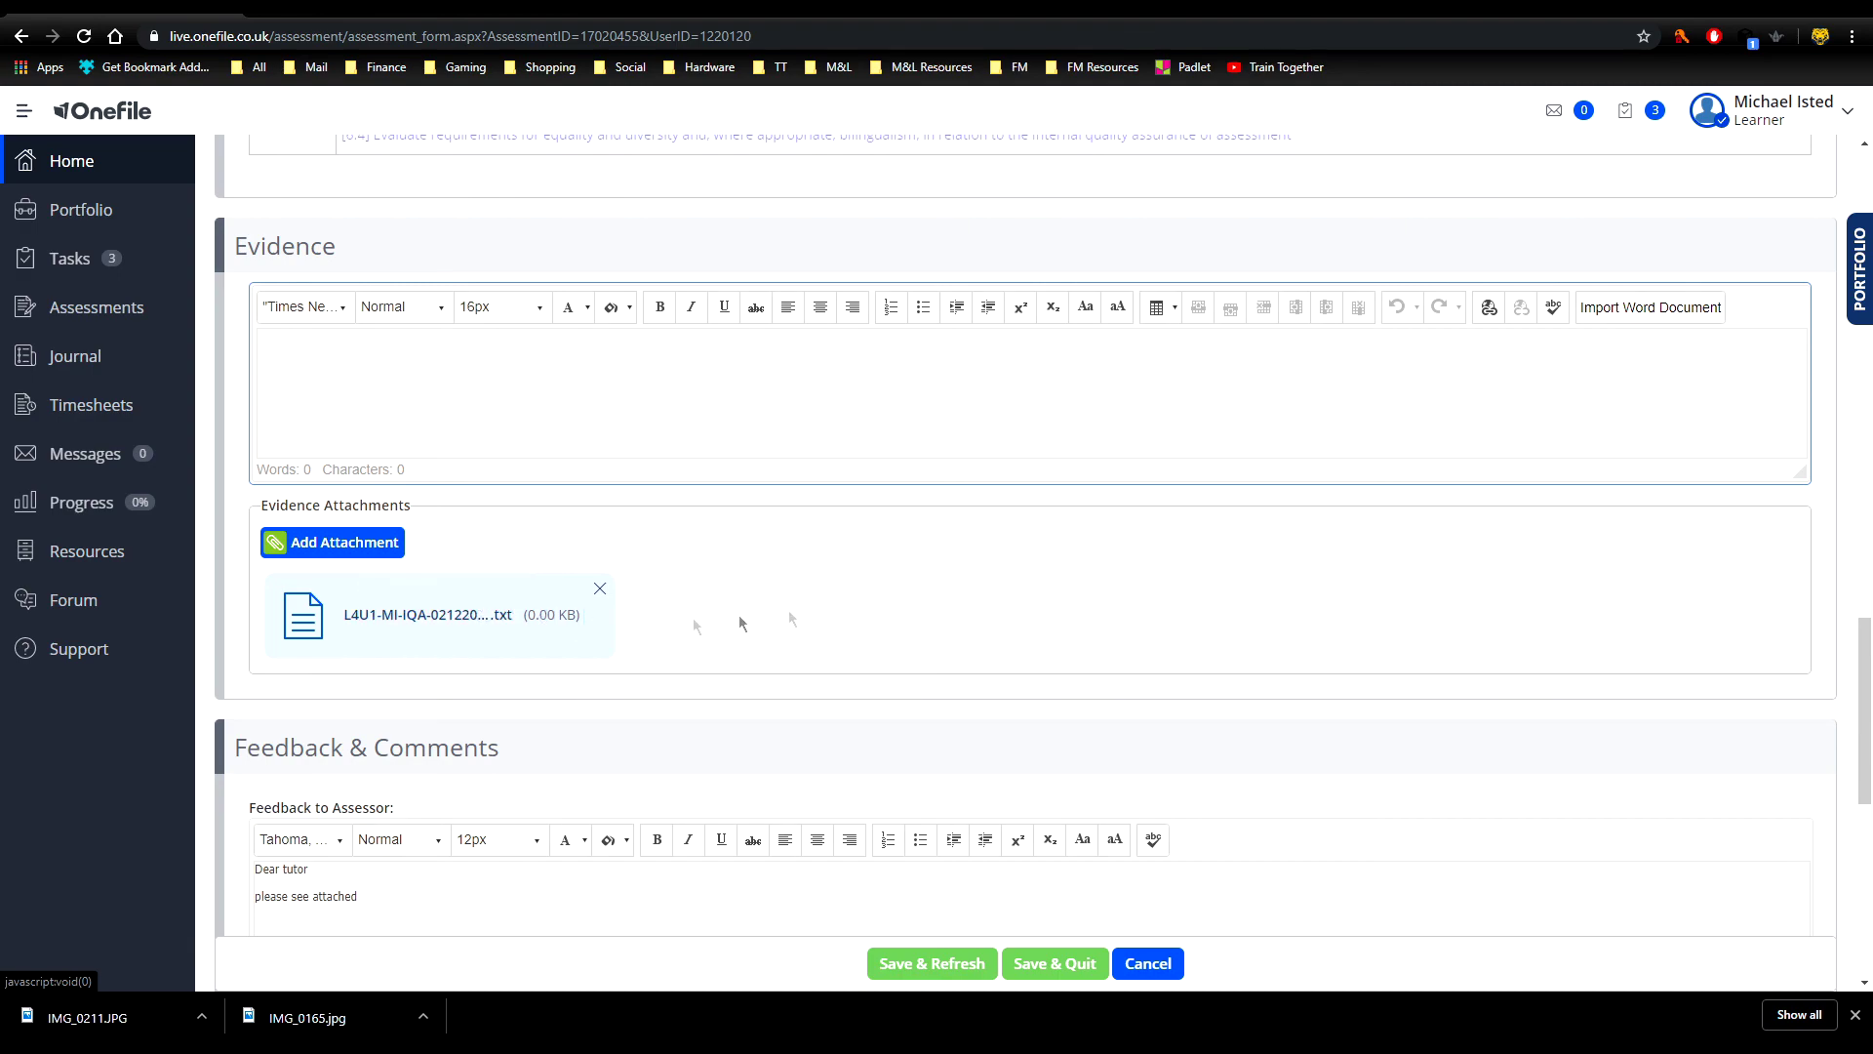
scroll(882, 611, down, 7)
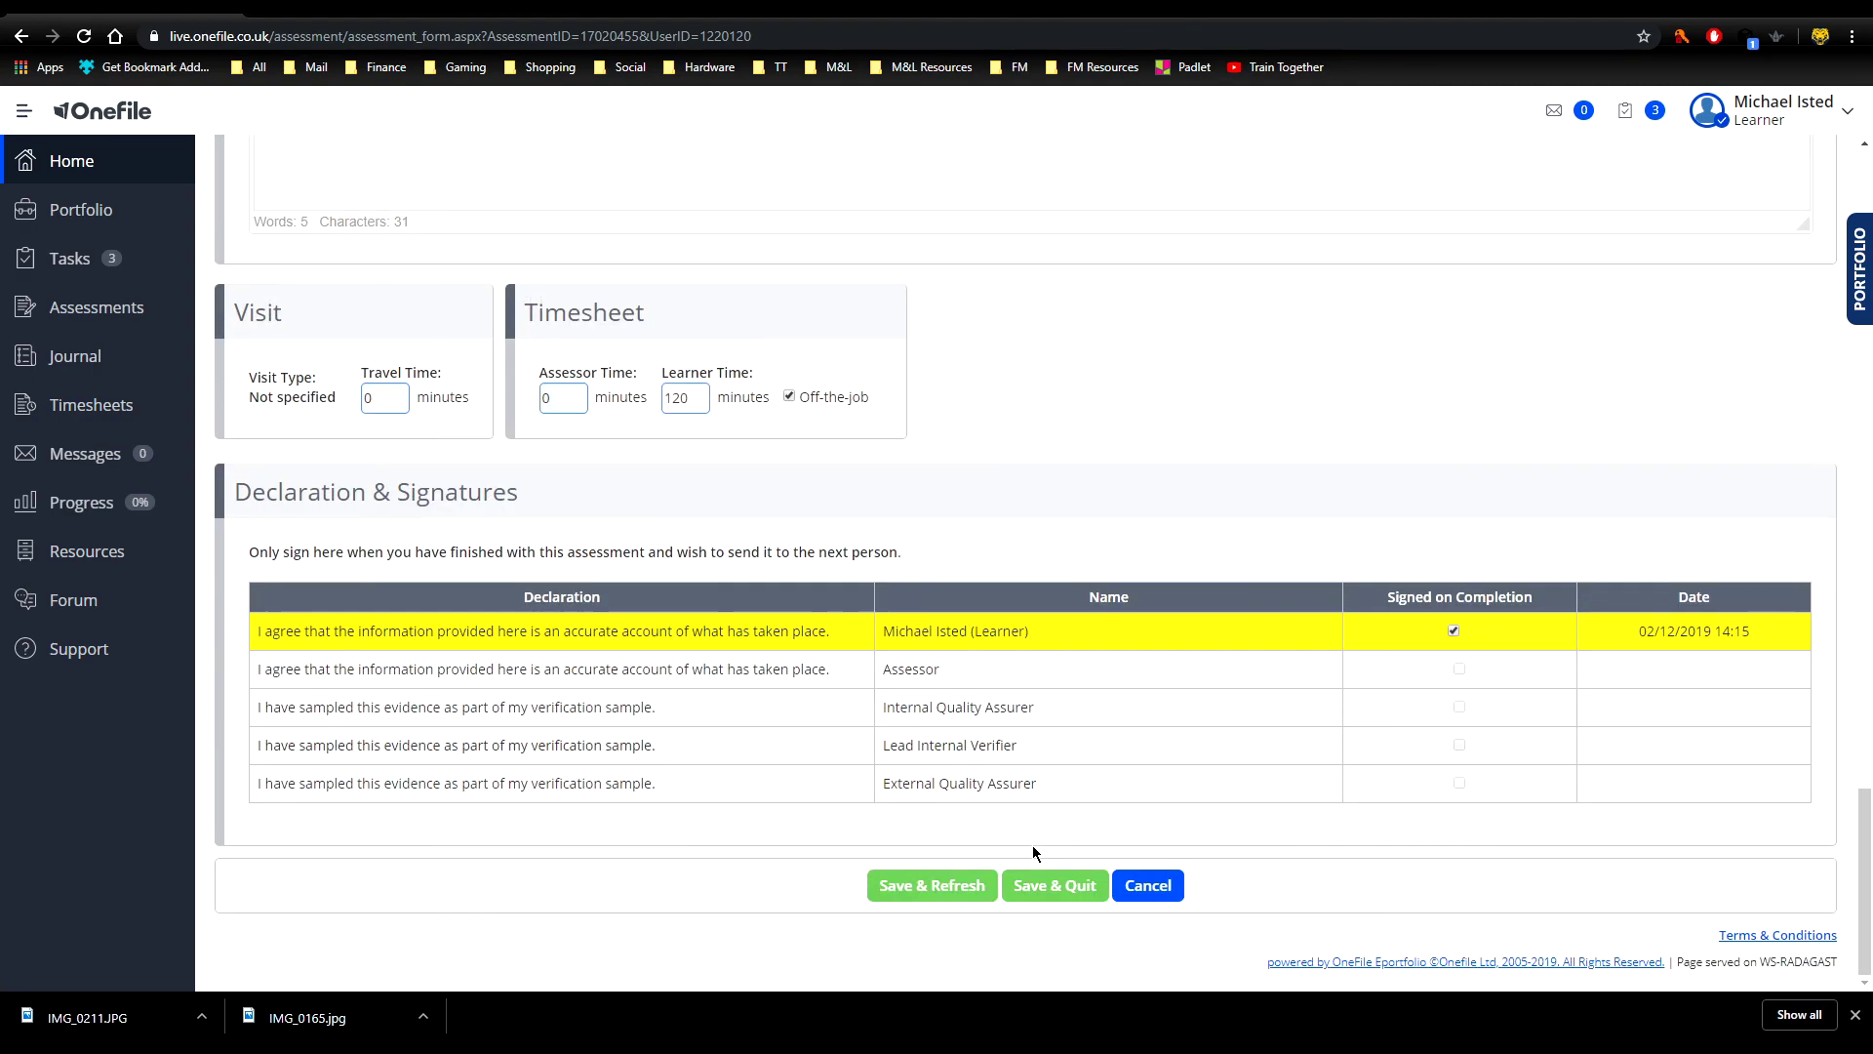
scroll(1034, 852, up, 9)
scroll(1033, 852, up, 15)
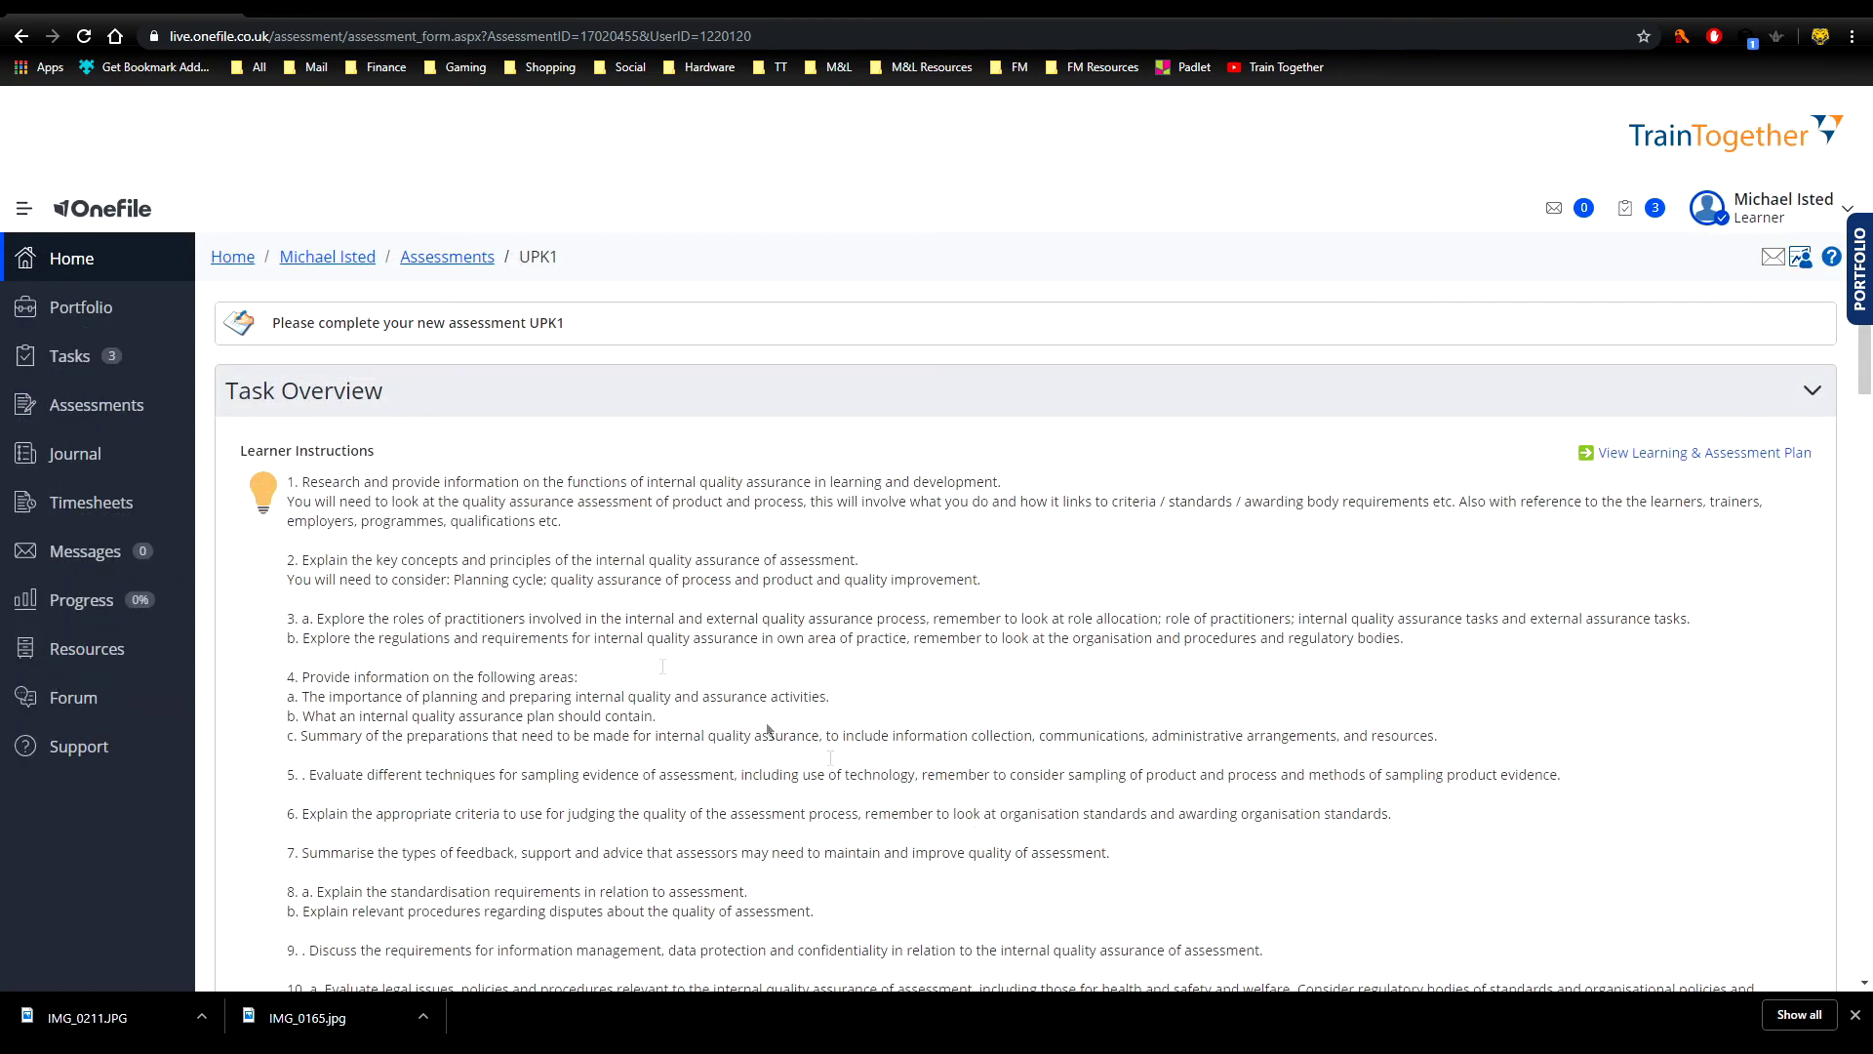
click(72, 262)
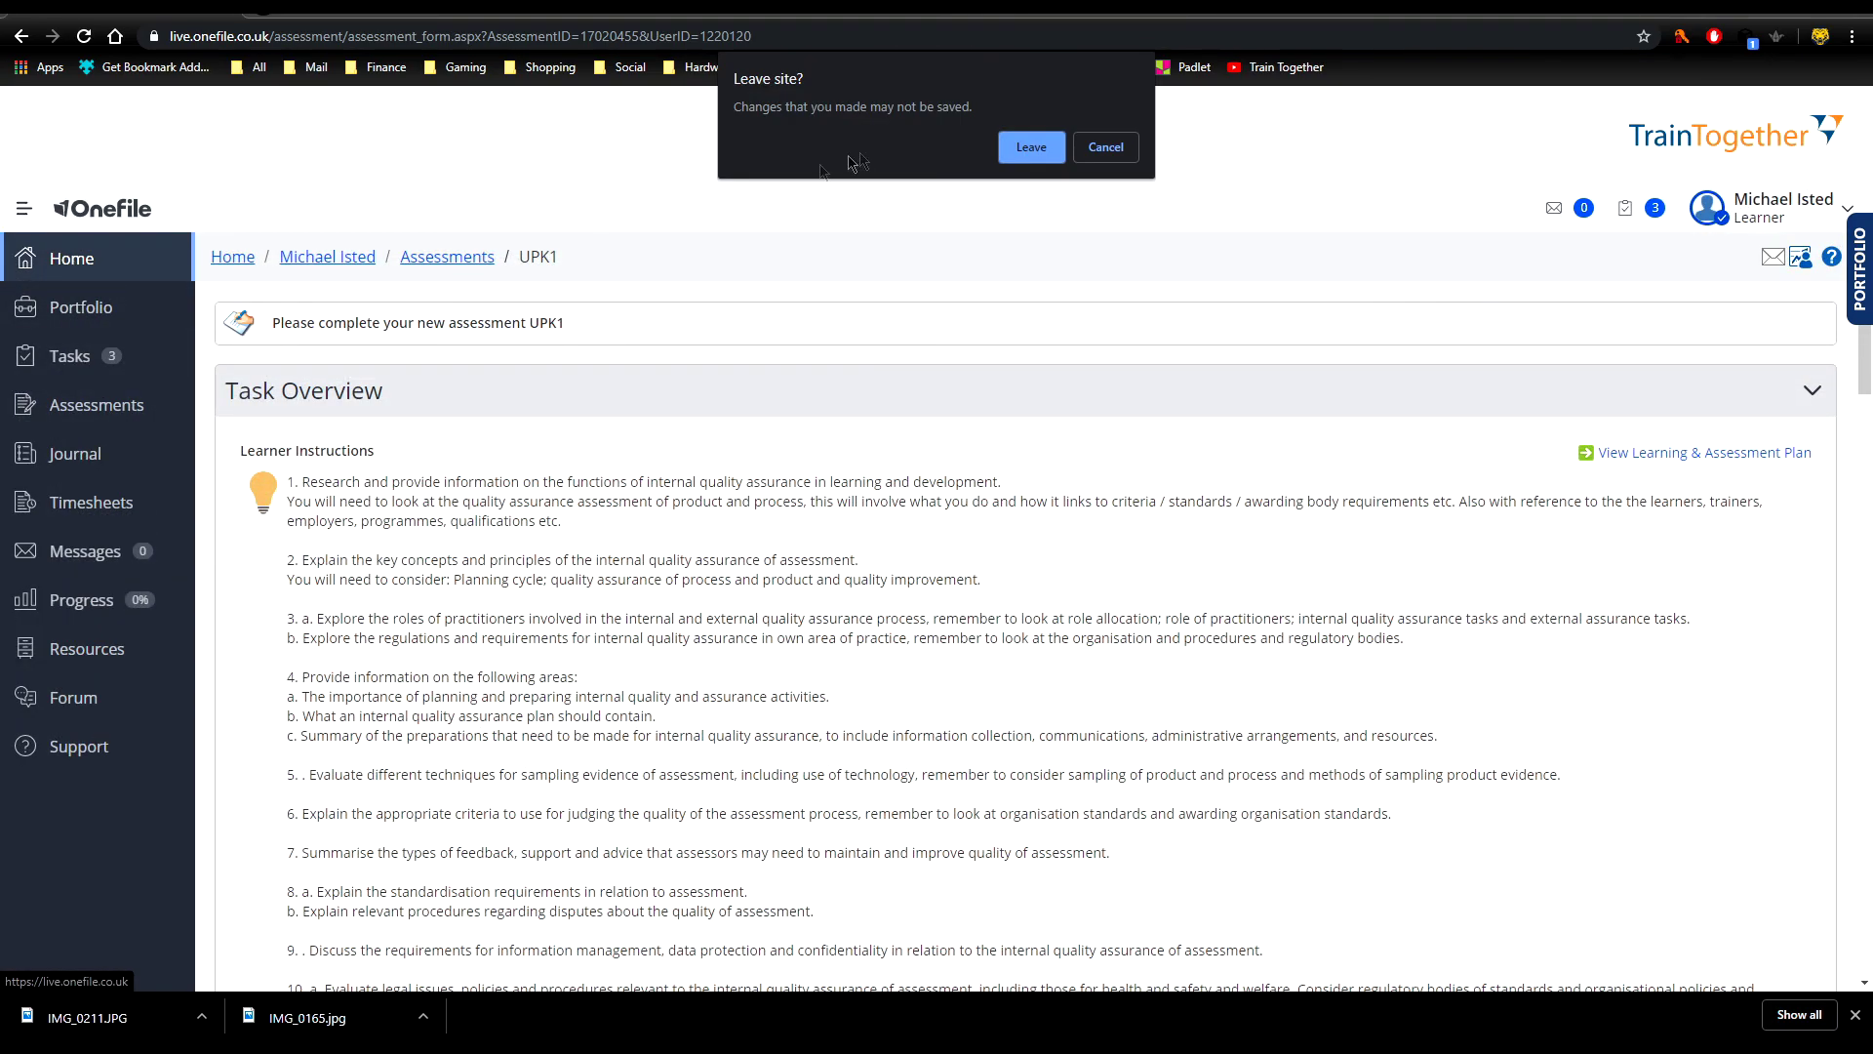
click(1026, 151)
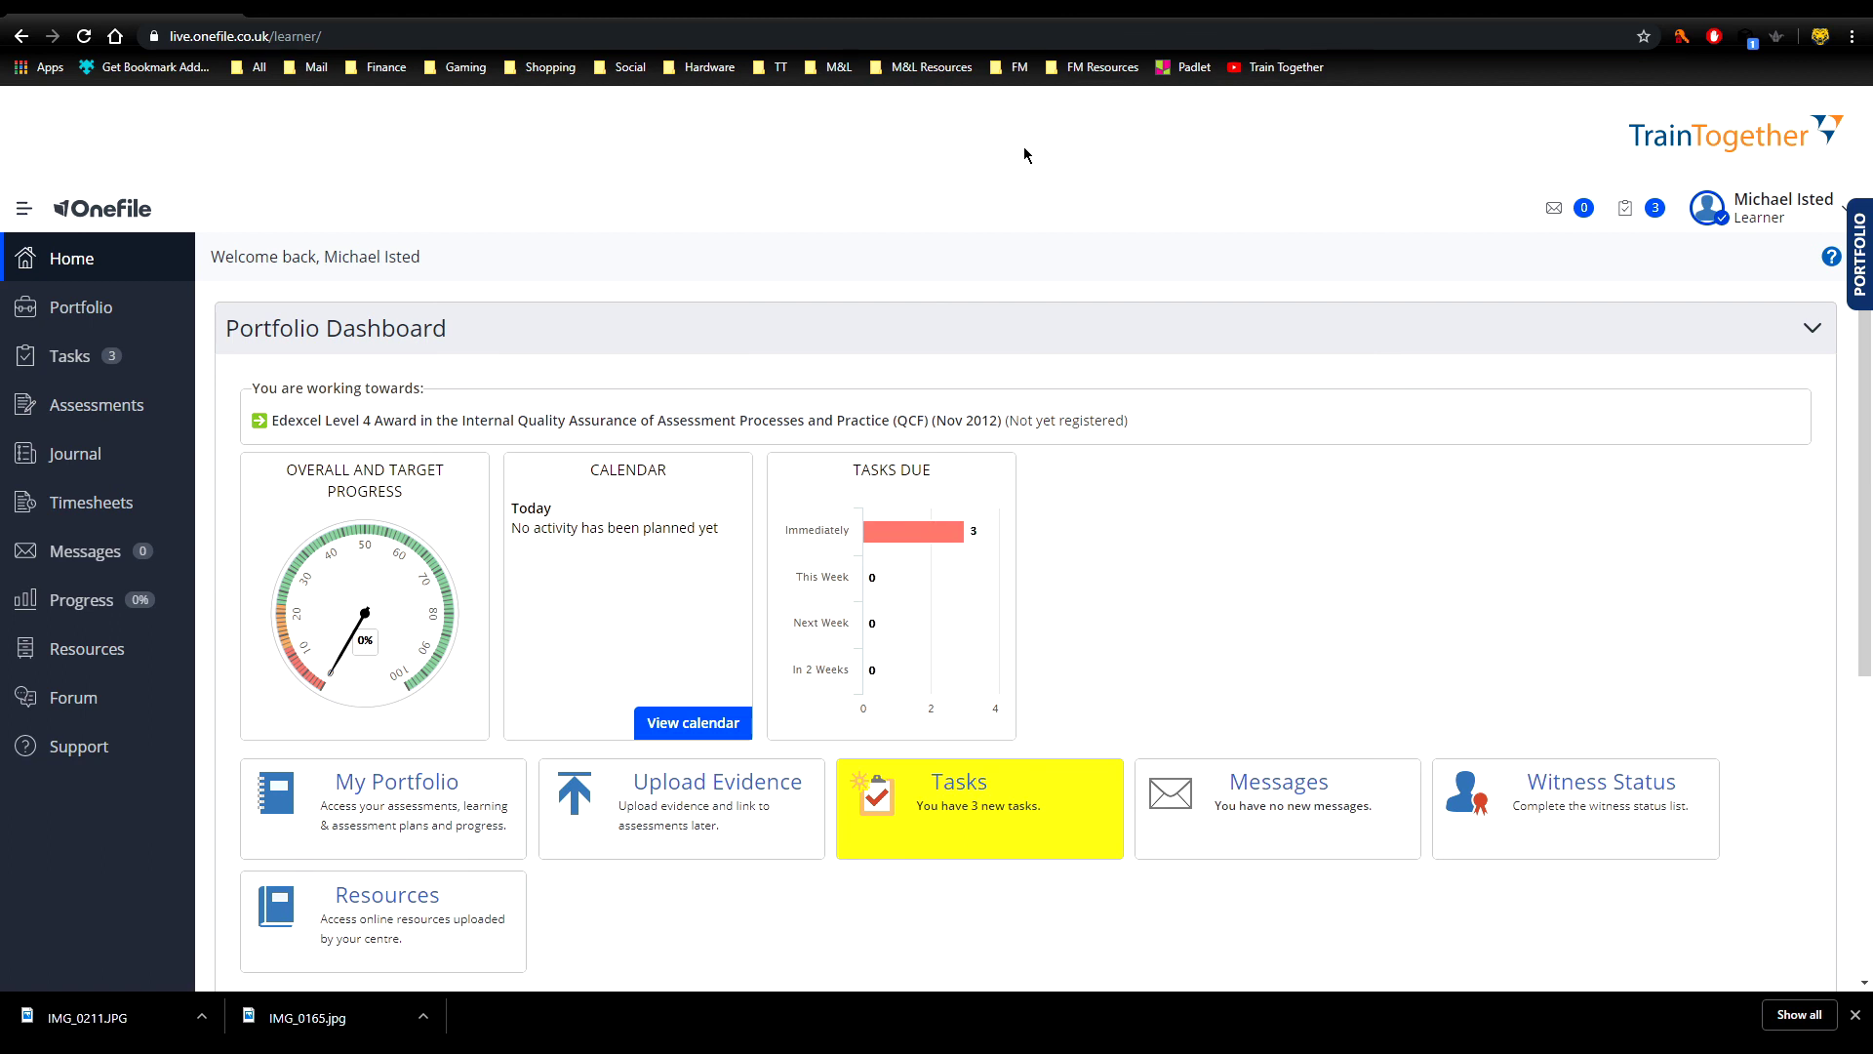